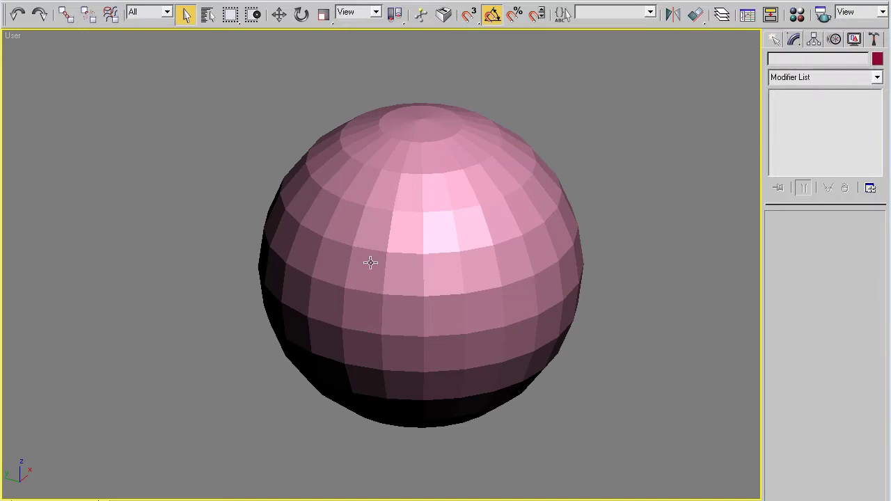
Select all polygons of the faceted sphere and assign them to smoothing group 1
click(338, 312)
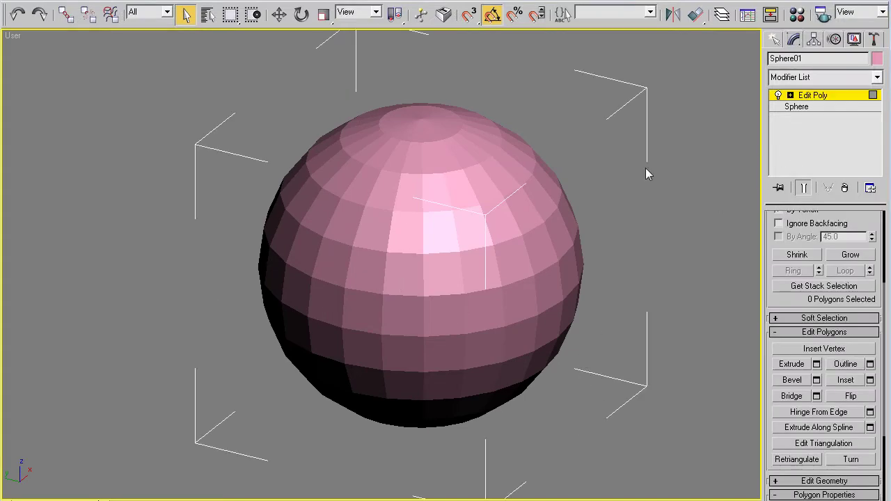
alt+middle_drag(541, 267, 579, 291)
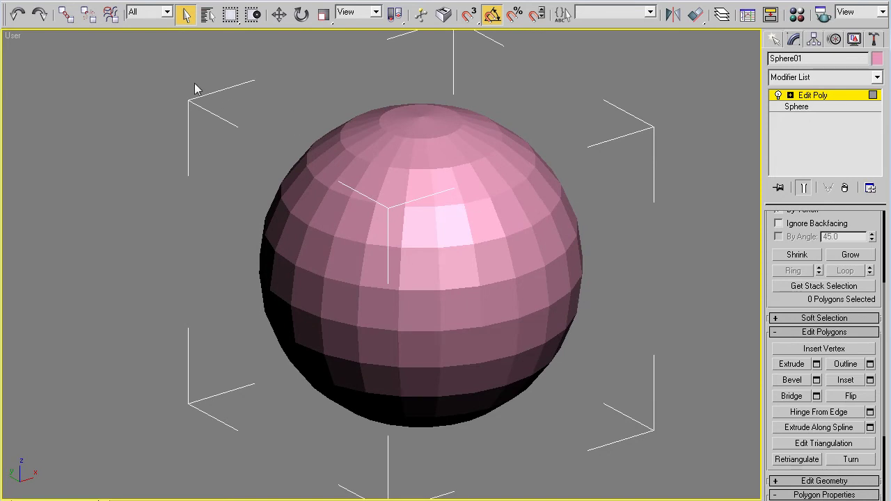
mouse_move(362, 201)
alt+middle_down()
mouse_move(406, 193)
mouse_move(410, 172)
mouse_move(392, 172)
mouse_move(366, 201)
alt+middle_up()
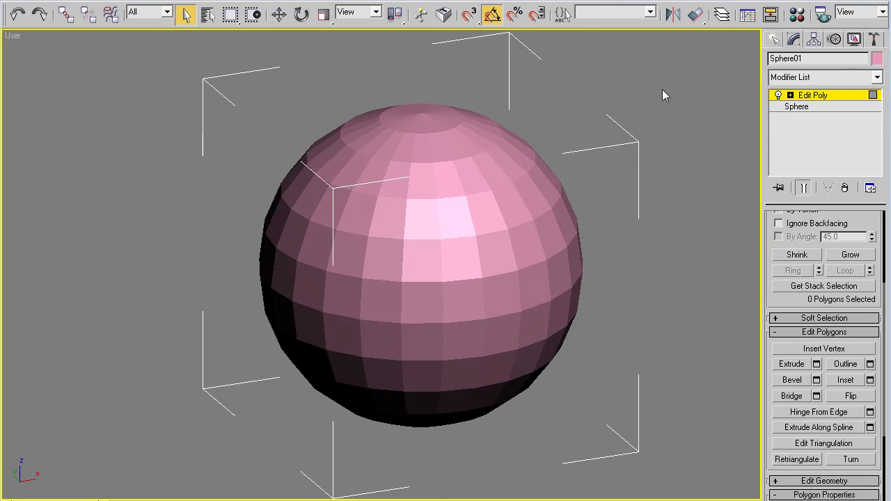
alt+middle_drag(628, 266, 536, 300)
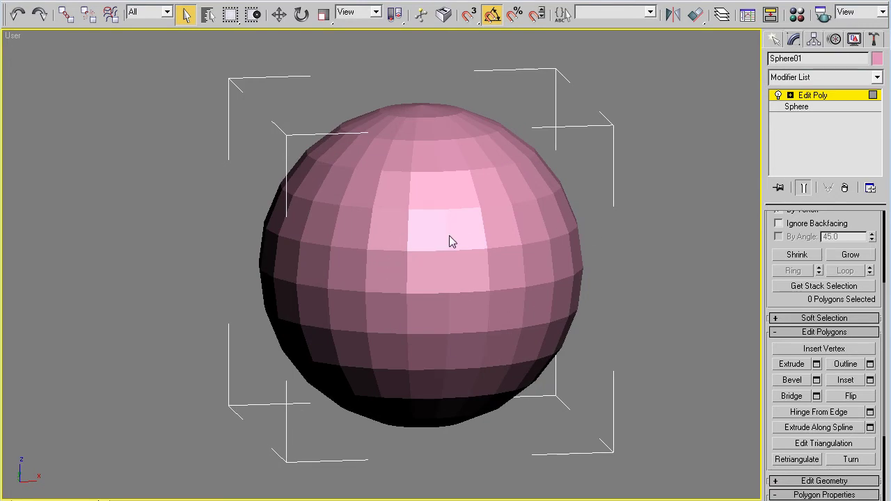
alt+middle_drag(522, 247, 438, 267)
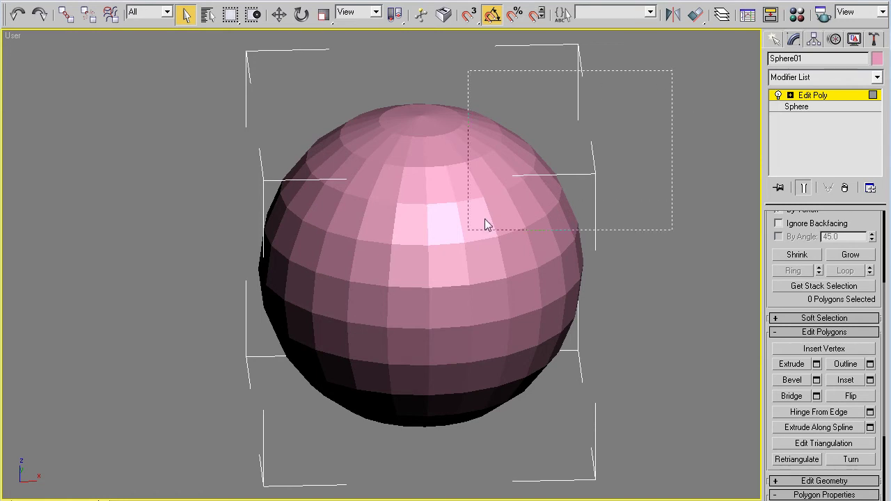
drag(485, 219, 156, 446)
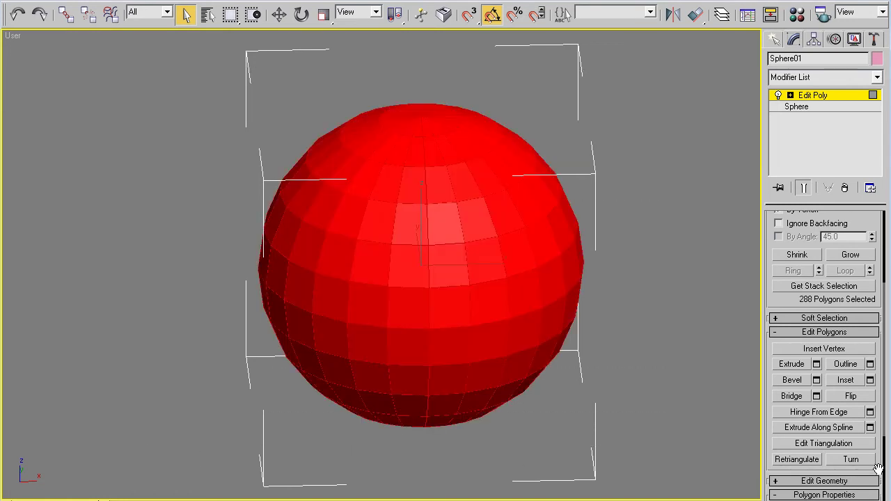
drag(877, 469, 874, 238)
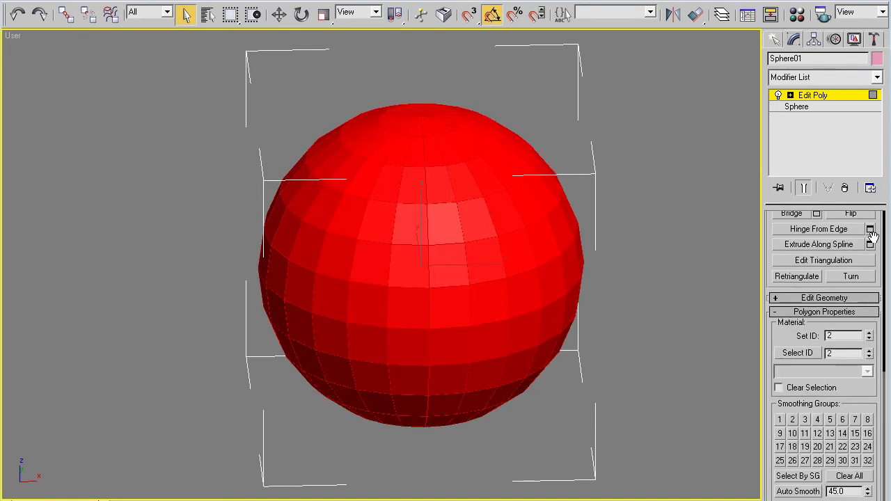
click(780, 420)
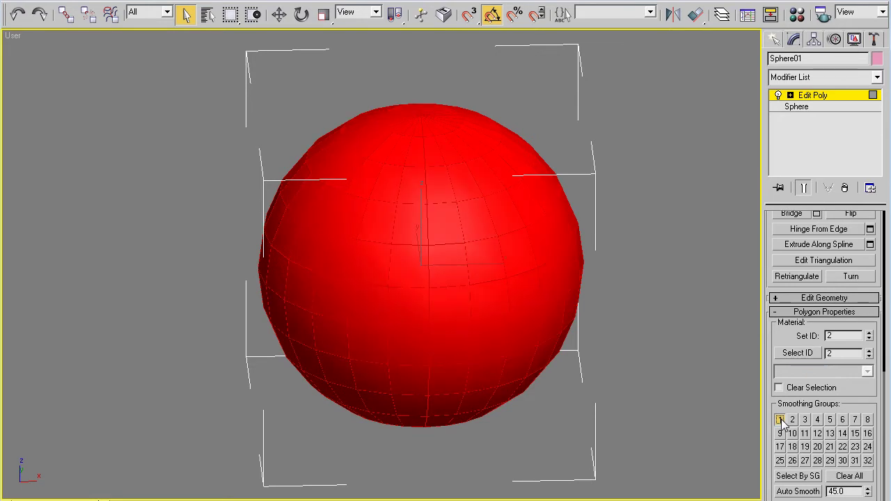
click(635, 281)
alt+middle_drag(620, 305, 582, 282)
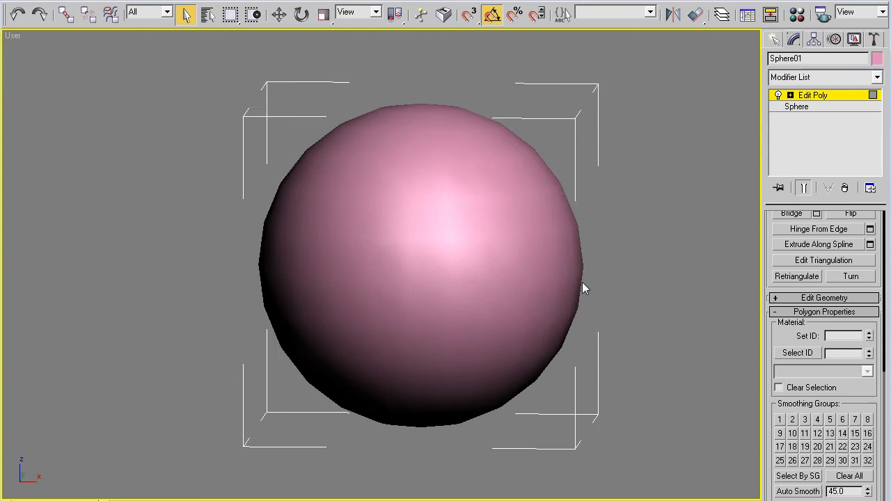
Show the mesh edges while moving the polygons of the sphere's upper half from smoothing group 1 to smoothing group 2
click(791, 95)
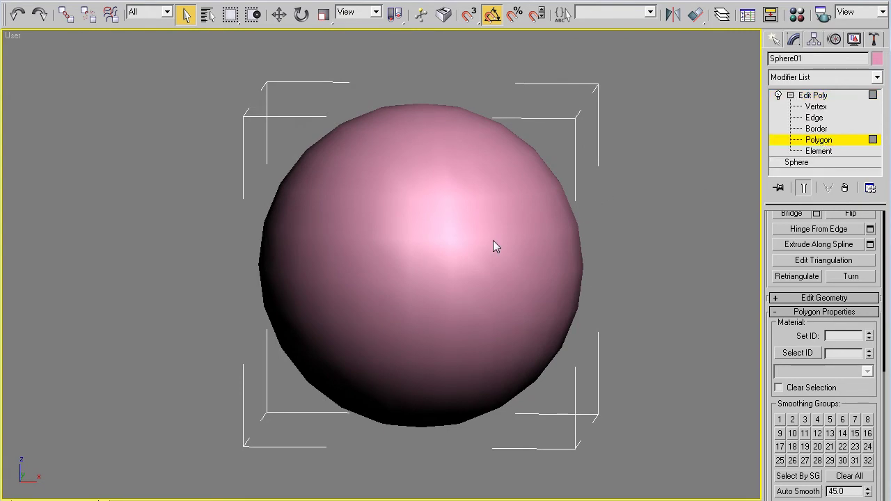
alt+middle_drag(621, 278, 614, 292)
key(F4)
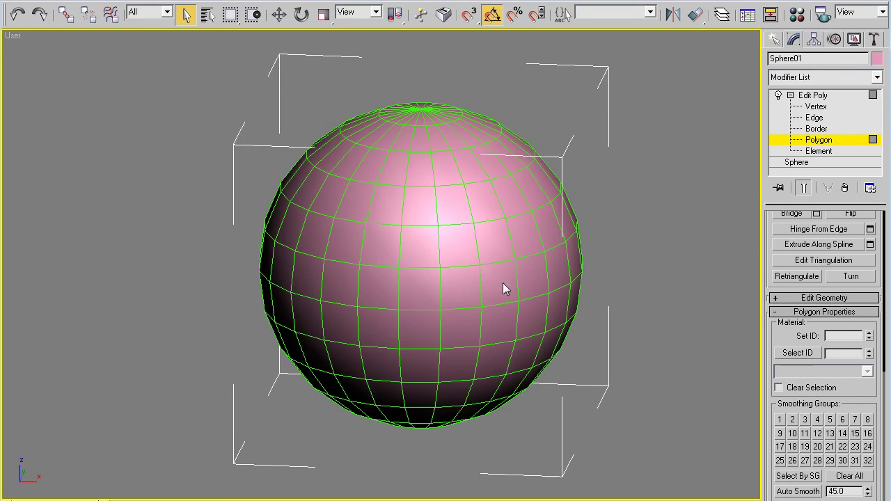
drag(602, 240, 531, 296)
alt+middle_drag(623, 321, 560, 293)
drag(583, 89, 171, 258)
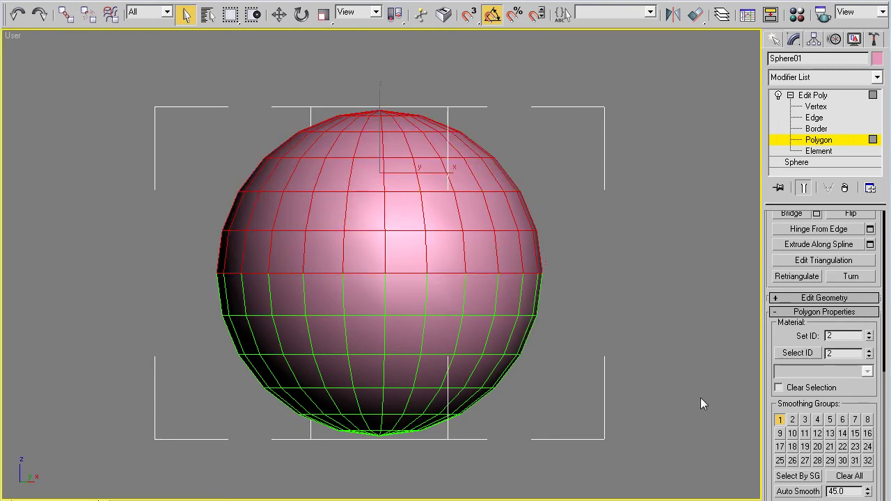
click(780, 420)
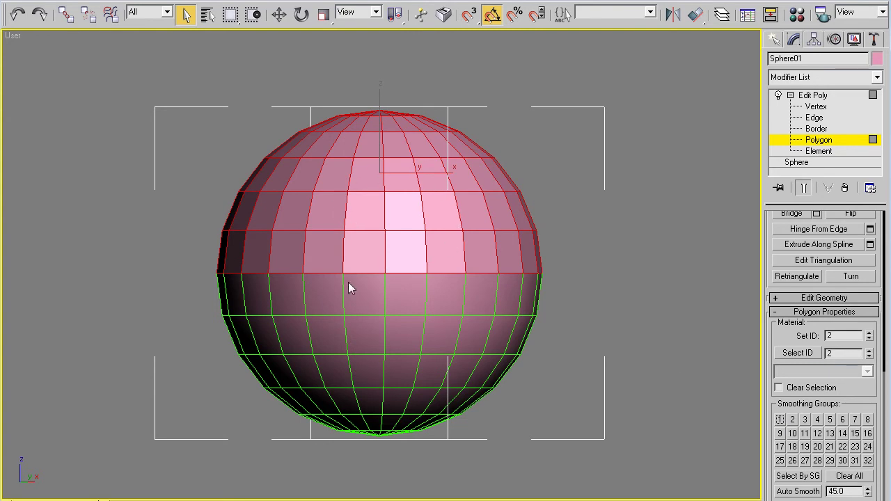
click(794, 422)
click(647, 302)
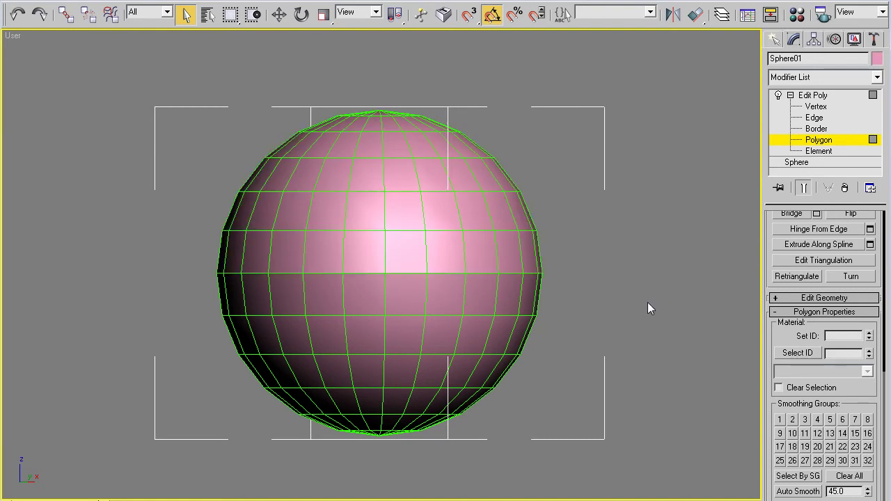
key(F4)
mouse_move(630, 290)
alt+middle_down()
mouse_move(580, 335)
mouse_move(563, 261)
alt+middle_up()
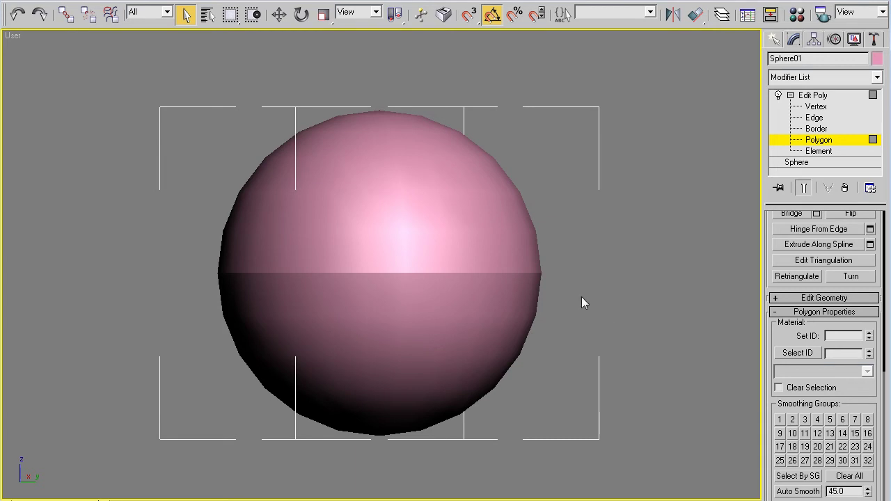
Examine the seam by selecting the sphere's lower half, its upper half and the two polygon rows along the equator
drag(318, 431, 301, 438)
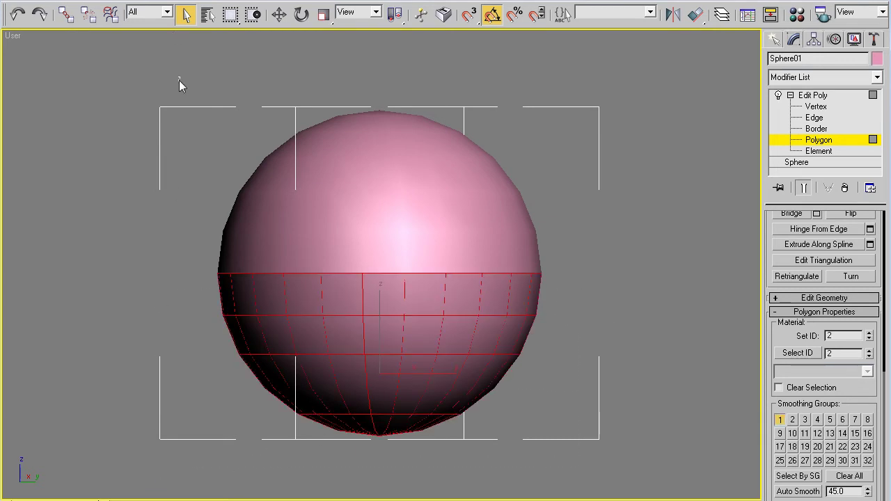
drag(526, 238, 136, 265)
drag(174, 291, 582, 454)
key(ctrl+d)
drag(571, 259, 455, 267)
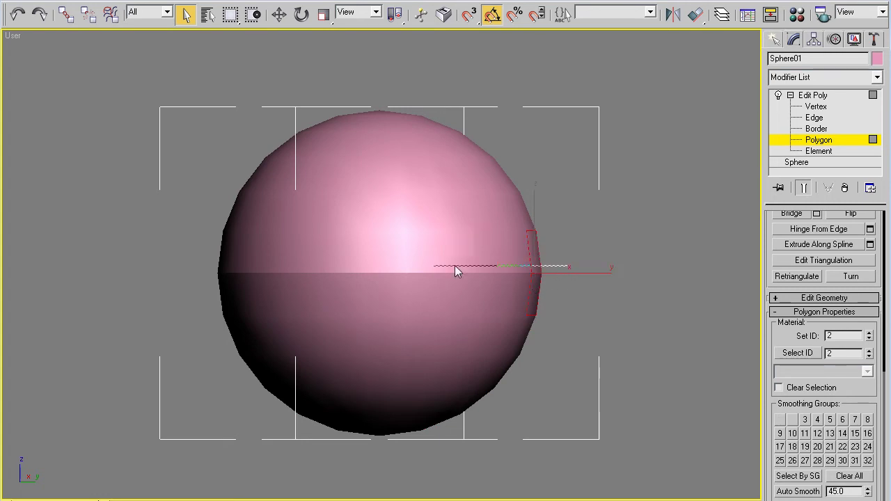
drag(179, 280, 181, 279)
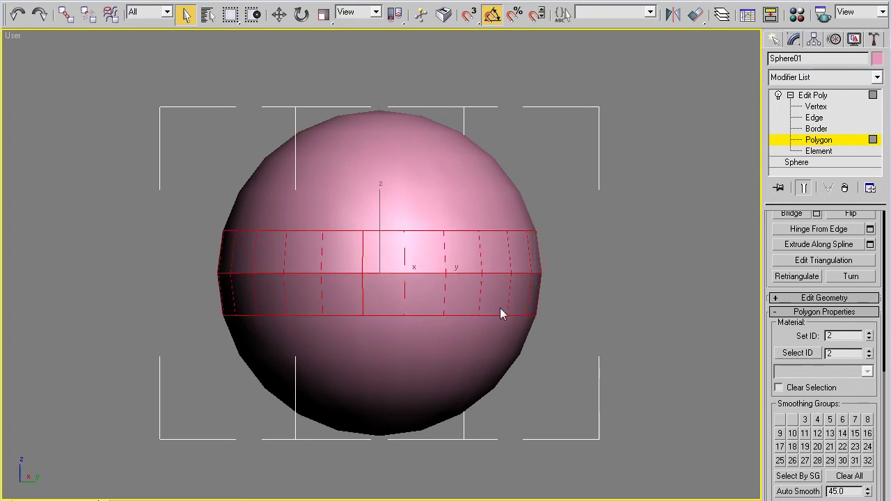
alt+middle_drag(500, 308, 559, 321)
click(557, 314)
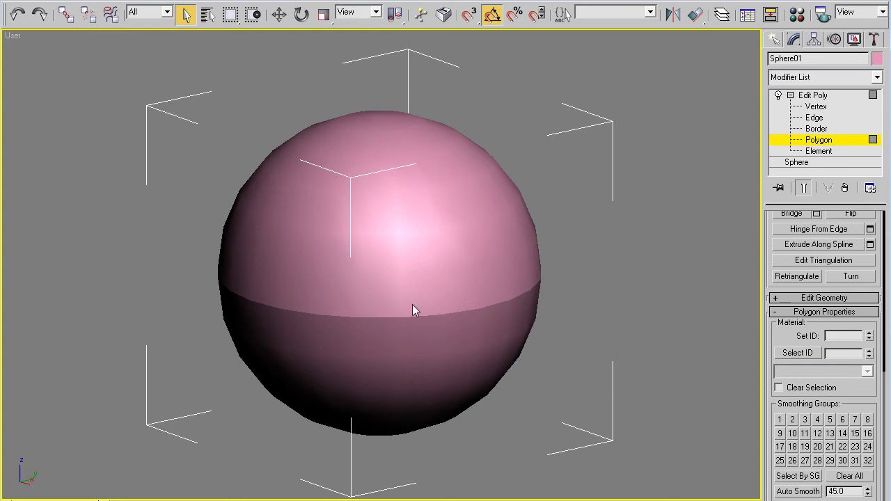
Turn on edged faces and add smoothing group 3 to the two polygon rows on either side of the sphere's equator
key(F4)
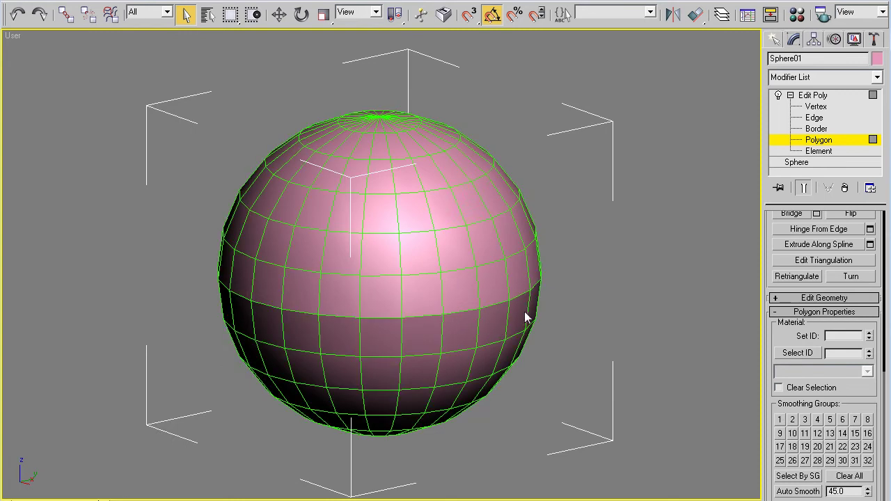
scroll(525, 313, up, 3)
alt+middle_drag(526, 312, 552, 282)
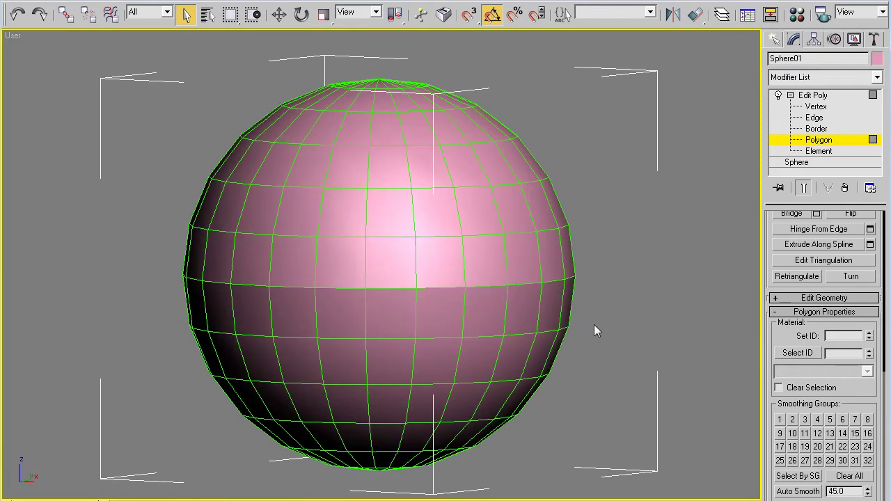
alt+middle_drag(594, 324, 424, 274)
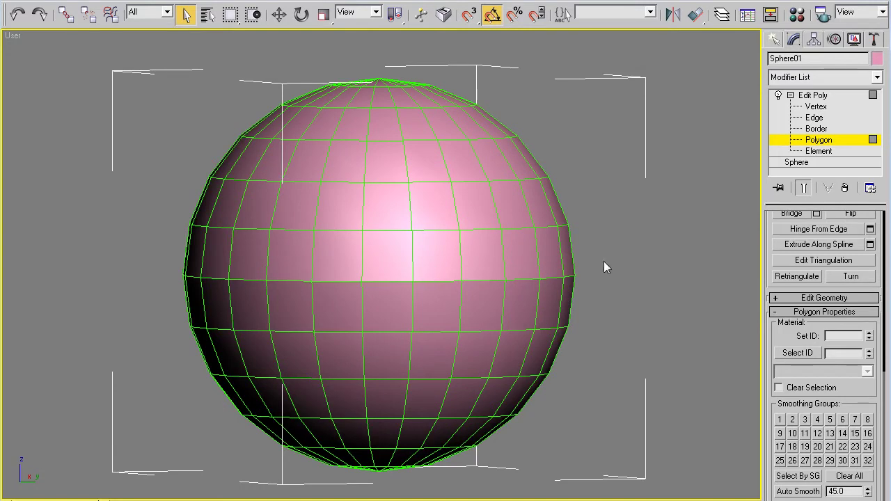
drag(605, 262, 139, 290)
alt+middle_drag(139, 289, 575, 358)
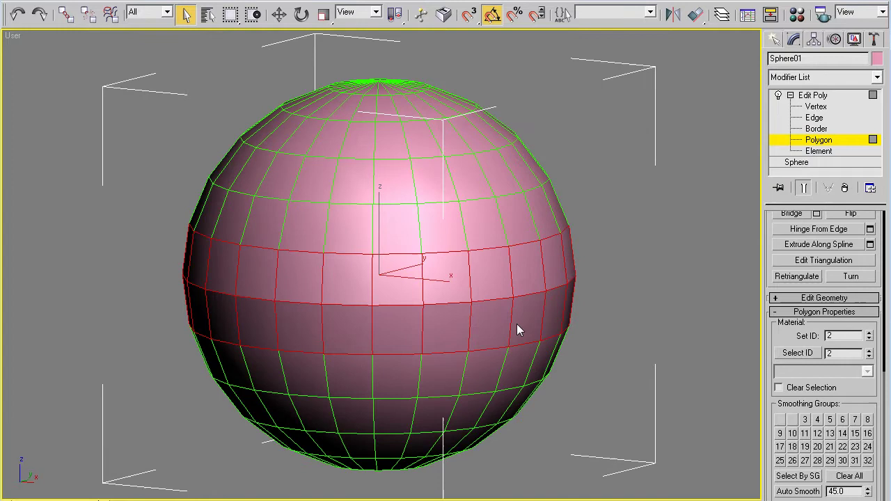
click(806, 420)
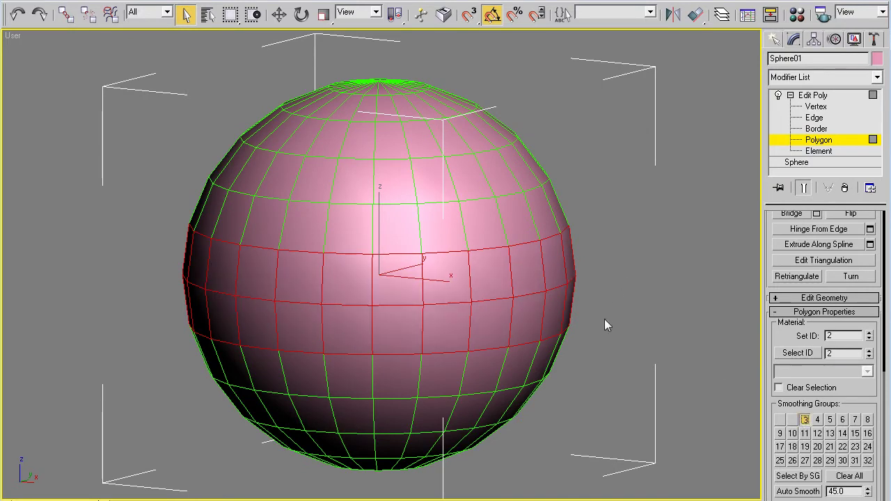
alt+middle_drag(605, 319, 640, 305)
click(637, 309)
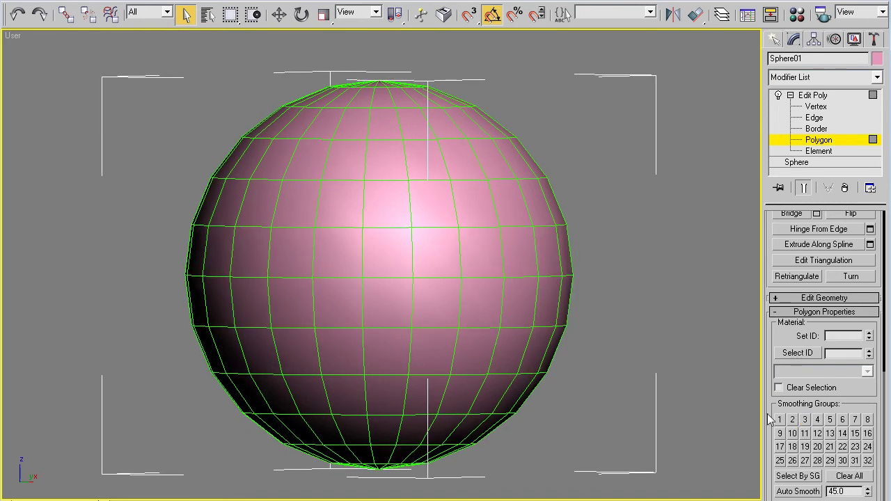
Inspect the smoothing groups of the sphere's upper half, lower half and equator rows by selecting each in turn
middle_drag(612, 161, 617, 169)
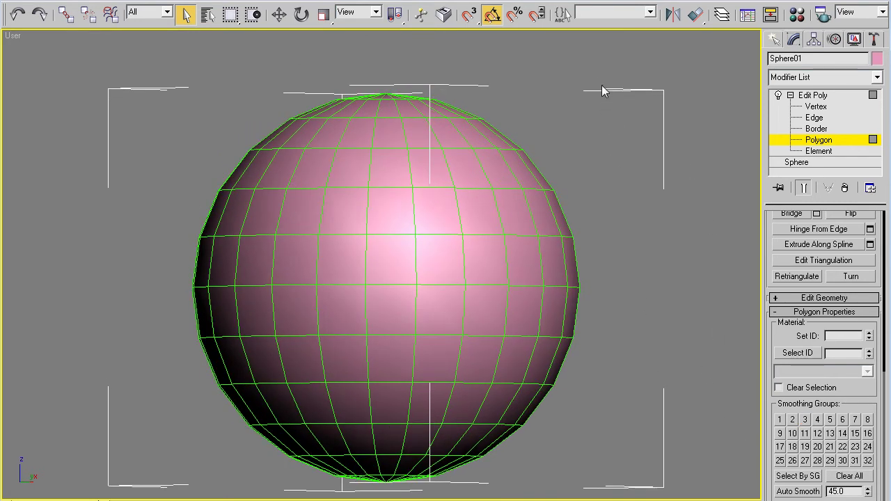
drag(512, 125, 106, 498)
click(608, 143)
drag(626, 85, 103, 264)
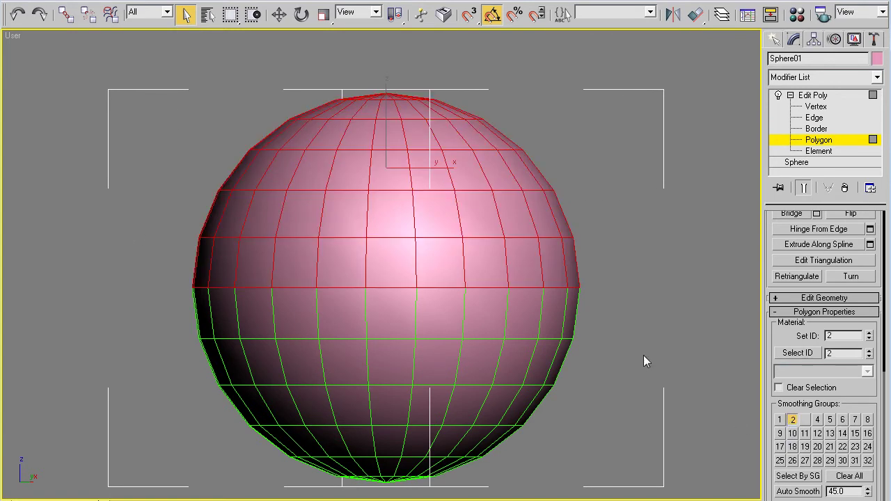
key(ctrl+i)
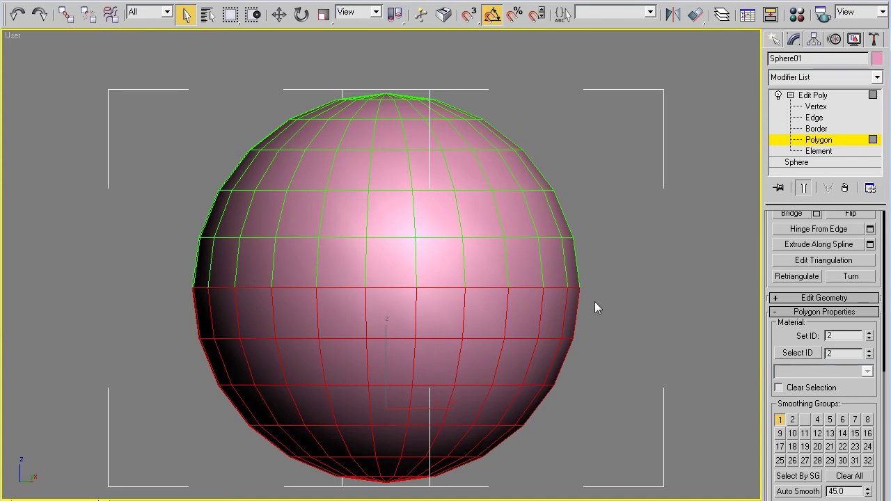
drag(630, 303, 250, 311)
drag(140, 314, 139, 315)
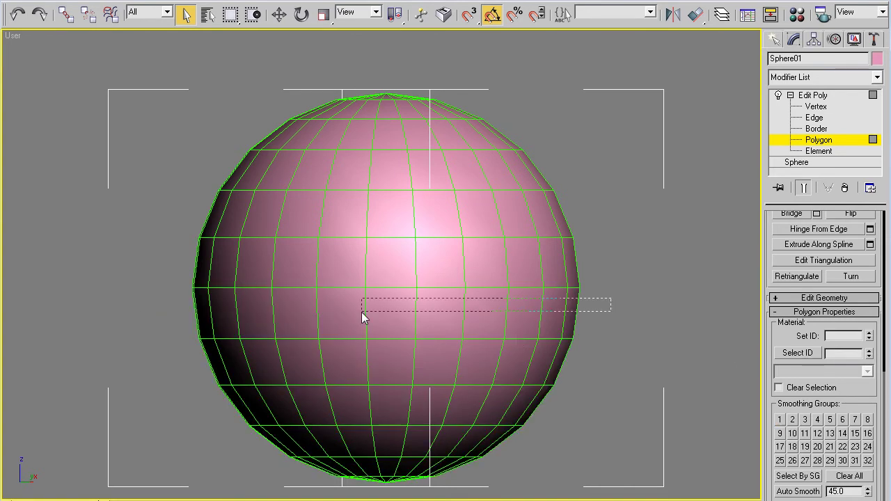
drag(234, 289, 690, 296)
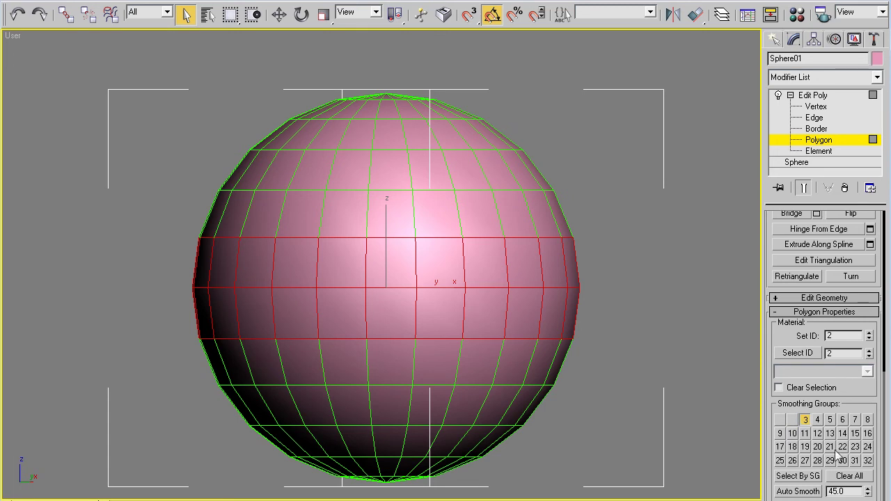
click(657, 218)
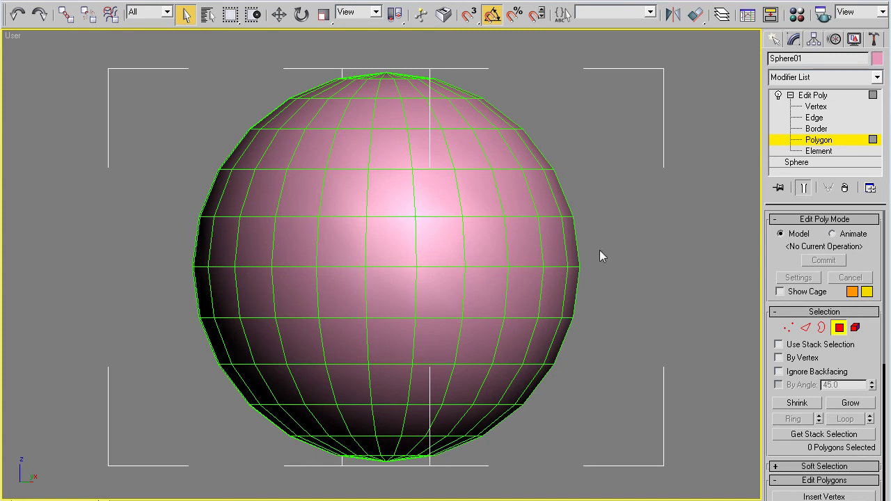
Finish polygon editing on the sphere and unhide all hidden objects in the scene
scroll(633, 173, down, 2)
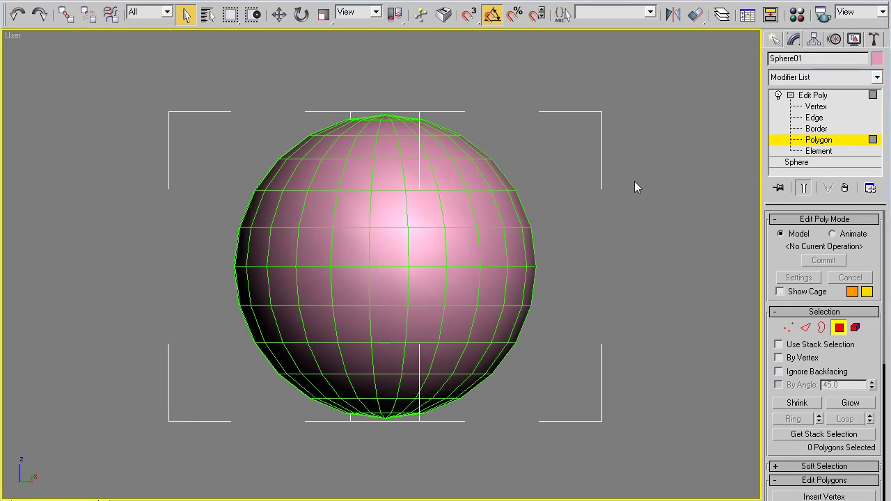
click(813, 96)
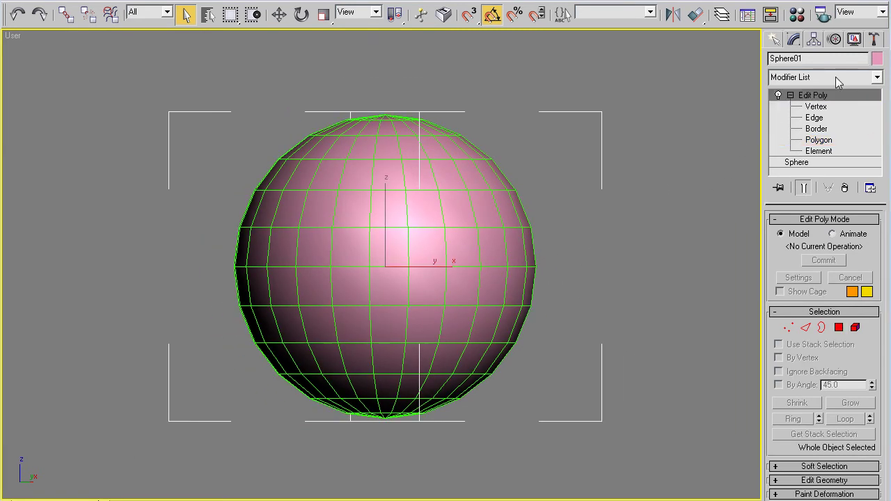
click(855, 40)
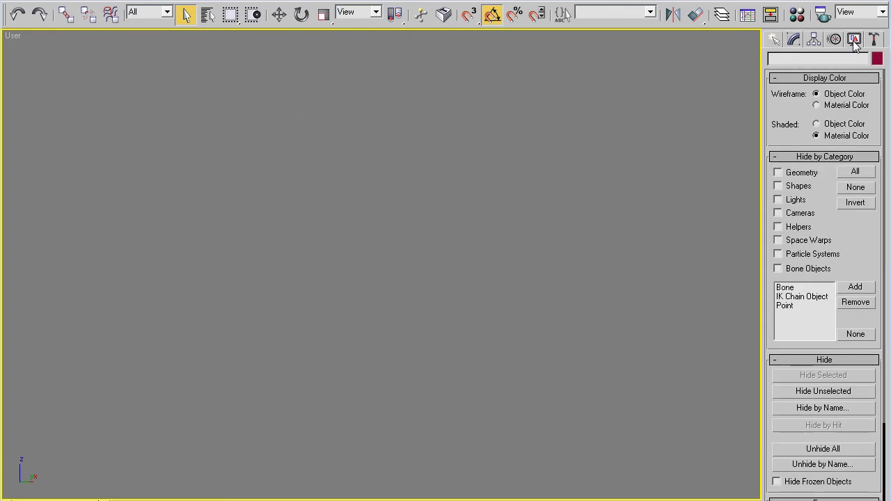
click(848, 449)
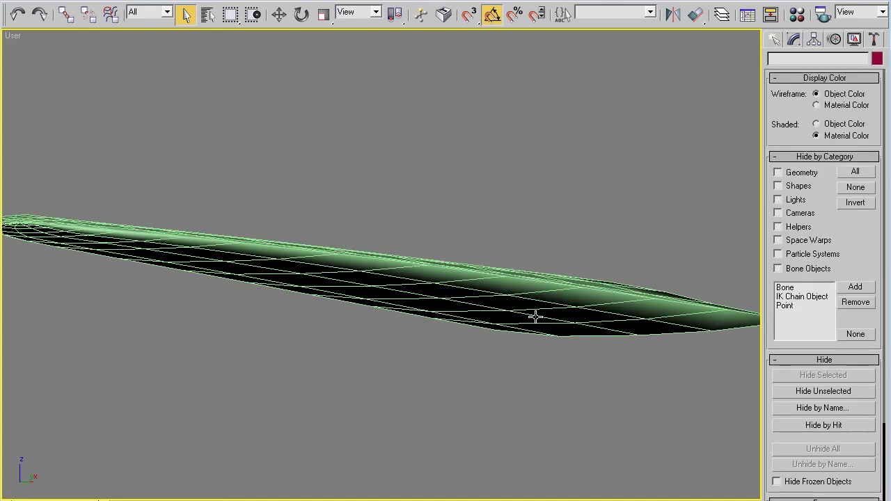
Select the green wing object and examine its shading along the edges and root end
click(480, 302)
alt+middle_drag(477, 297, 447, 297)
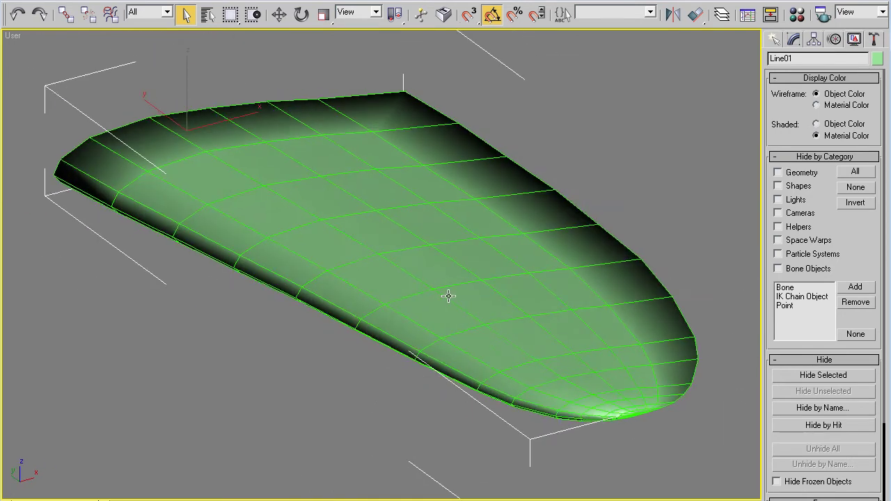
alt+middle_drag(565, 251, 591, 276)
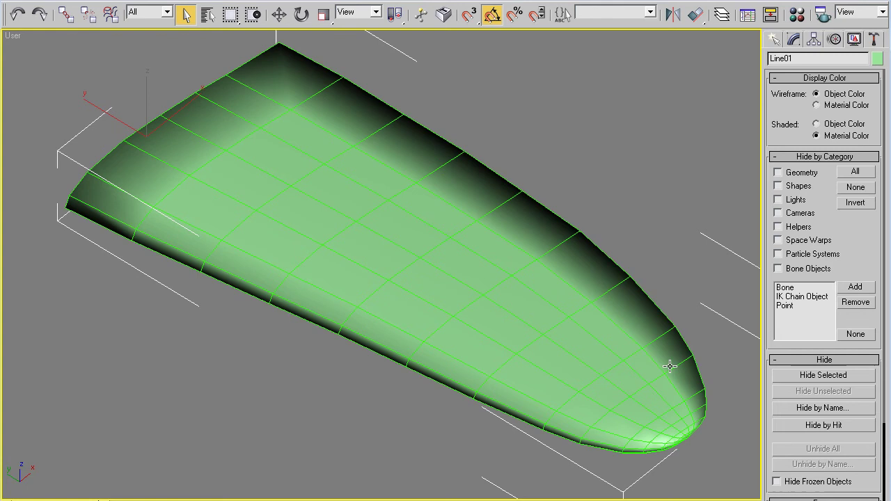
scroll(574, 287, up, 1)
alt+middle_drag(574, 288, 502, 234)
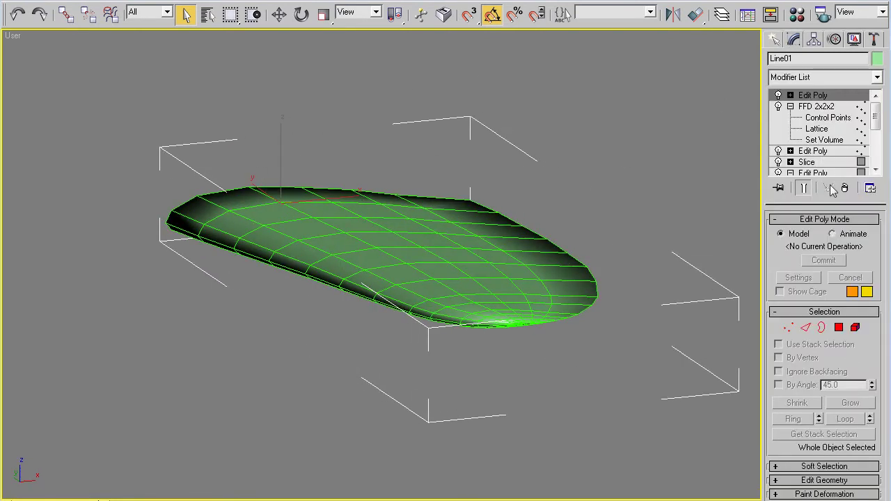
Start polygon editing on the wing and select all its polygons to inspect their smoothing groups
click(839, 327)
scroll(876, 356, down, 5)
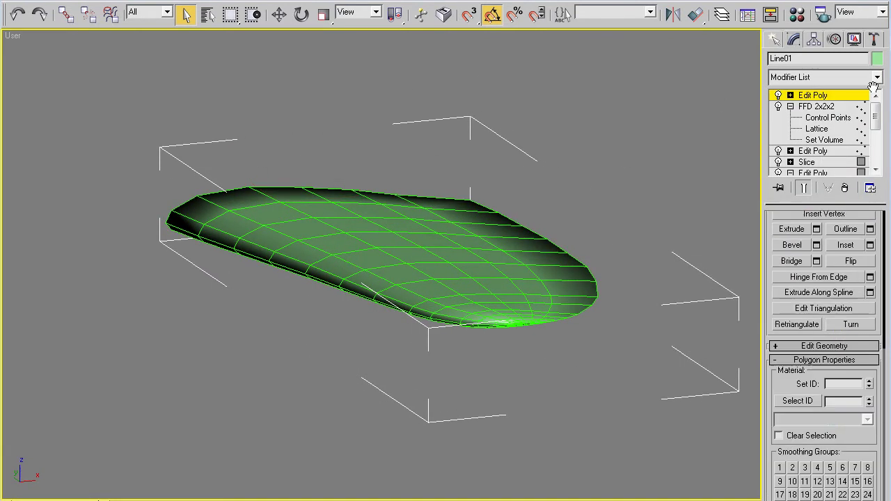
key(ctrl+a)
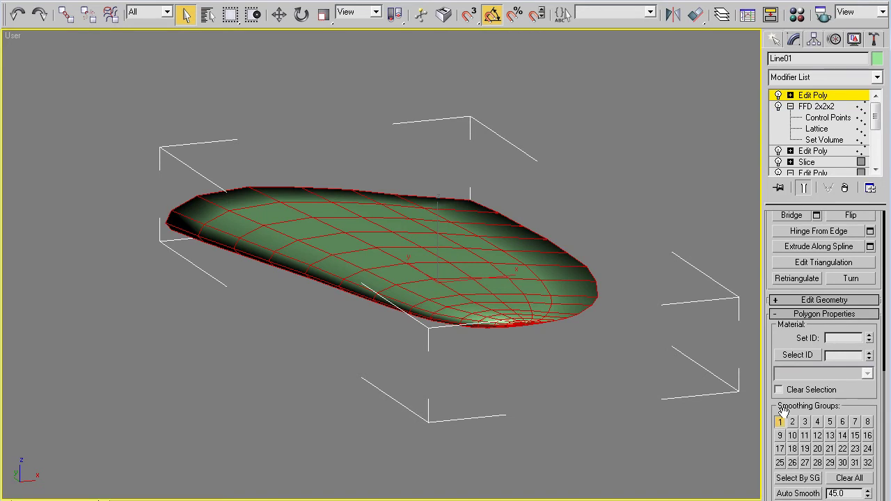
alt+middle_drag(701, 263, 740, 272)
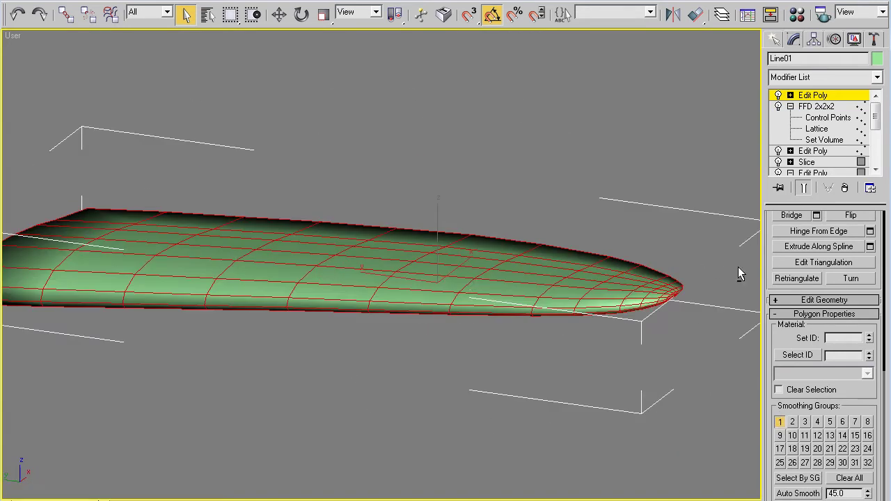
Select the wing's flat root end-cap polygon and change its smoothing group from 1 to 4
alt+middle_drag(463, 284, 485, 314)
scroll(431, 319, down, 3)
alt+middle_drag(432, 319, 522, 304)
drag(307, 331, 306, 331)
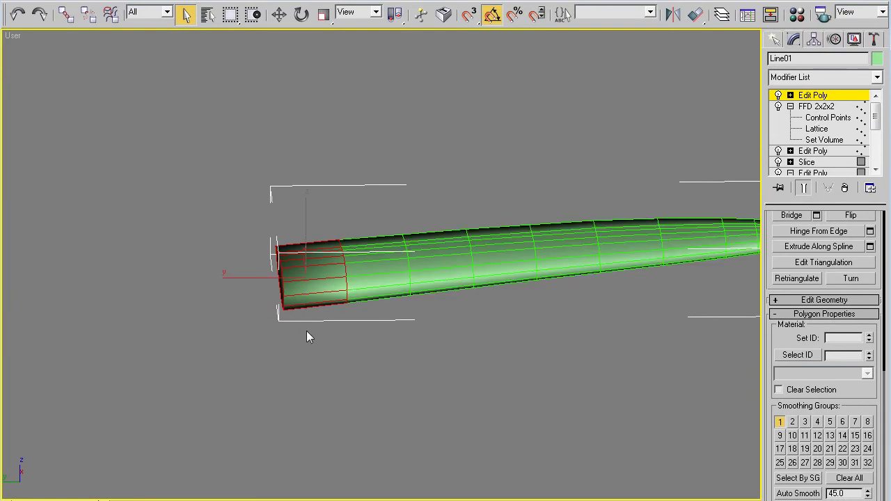
alt+middle_drag(338, 302, 565, 284)
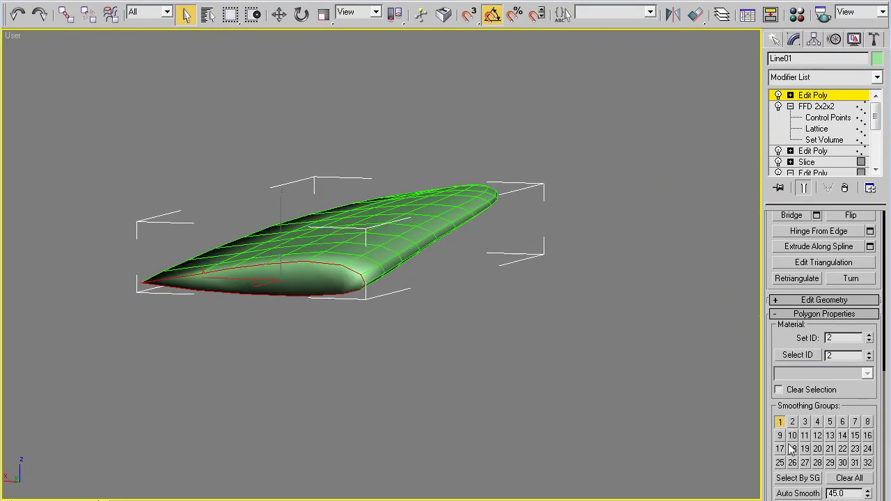
click(781, 423)
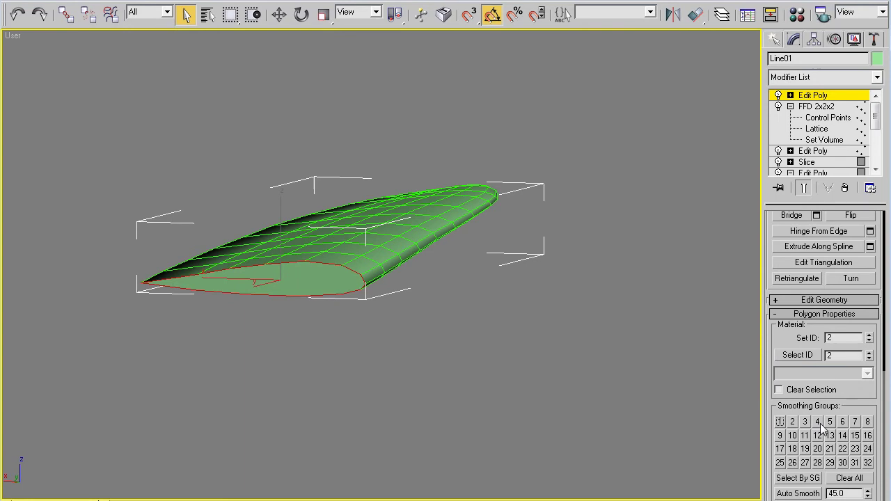
alt+middle_drag(582, 274, 355, 259)
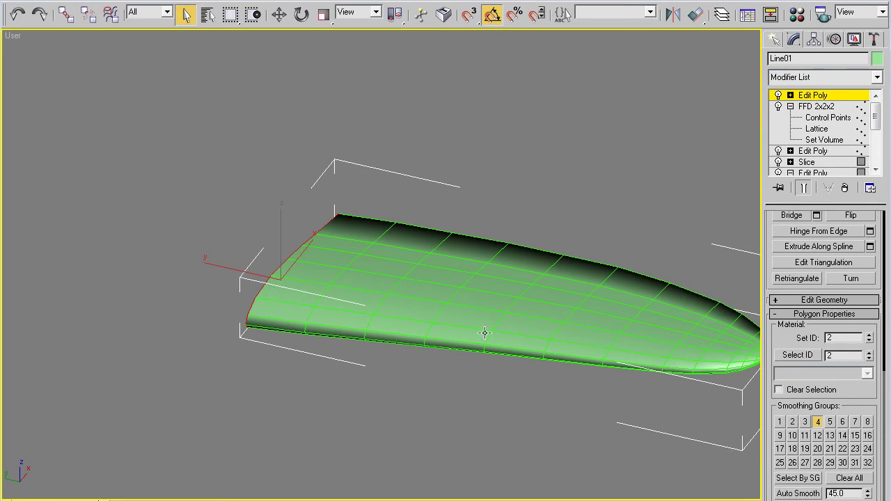
Select the upper polygon at the root corner of the wing's trailing edge and examine the shading on both sides of that edge
alt+middle_drag(485, 333, 465, 247)
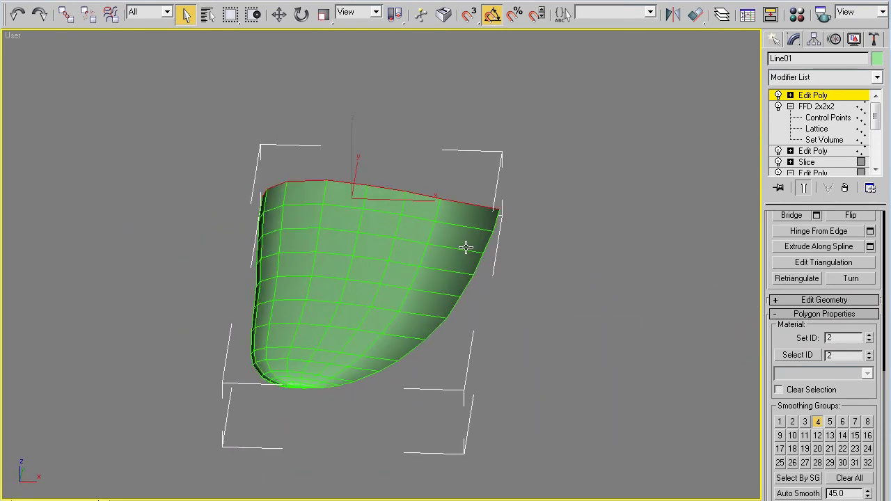
click(467, 217)
alt+middle_drag(464, 213, 493, 252)
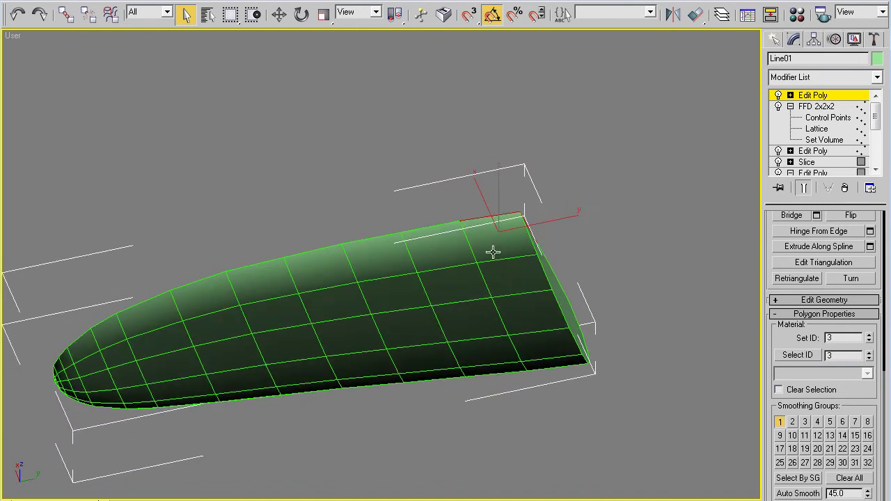
alt+middle_drag(485, 218, 591, 296)
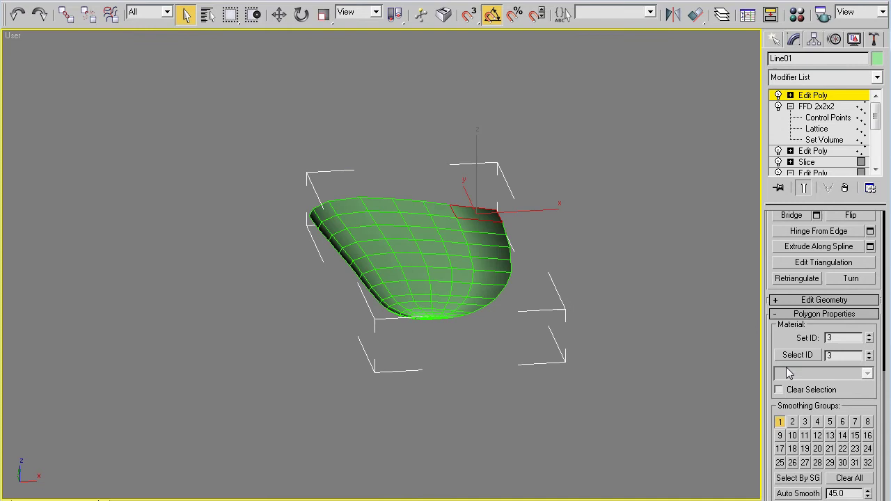
Turn on Ignore Backfacing and select all polygons on the wing's upper side from a top view
scroll(788, 341, up, 5)
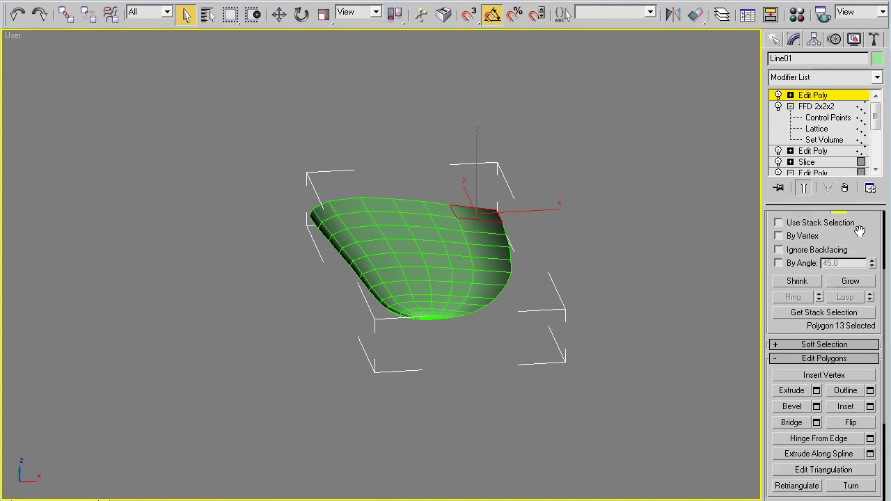
click(783, 252)
alt+middle_drag(543, 265, 390, 283)
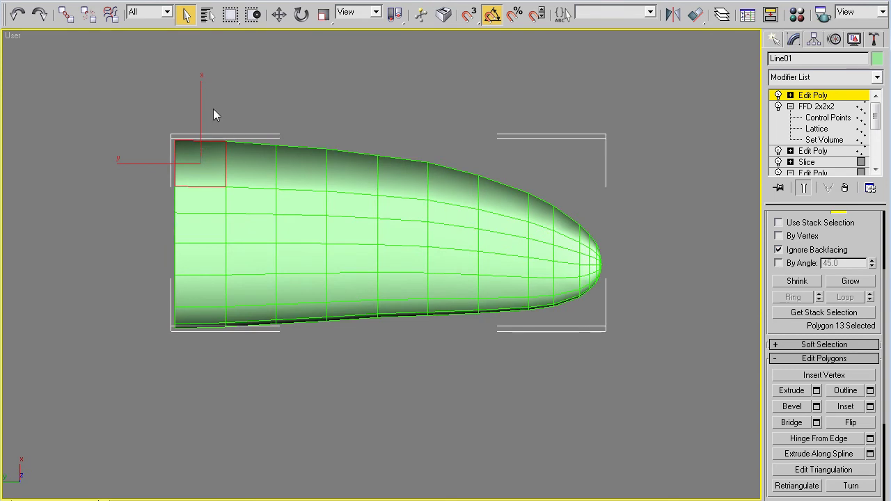
drag(437, 305, 651, 397)
Examine the selection boundary between the wing's upper side and underside along the leading edge and tip
alt+middle_drag(651, 397, 520, 267)
scroll(520, 266, up, 3)
scroll(360, 313, down, 2)
scroll(360, 312, up, 2)
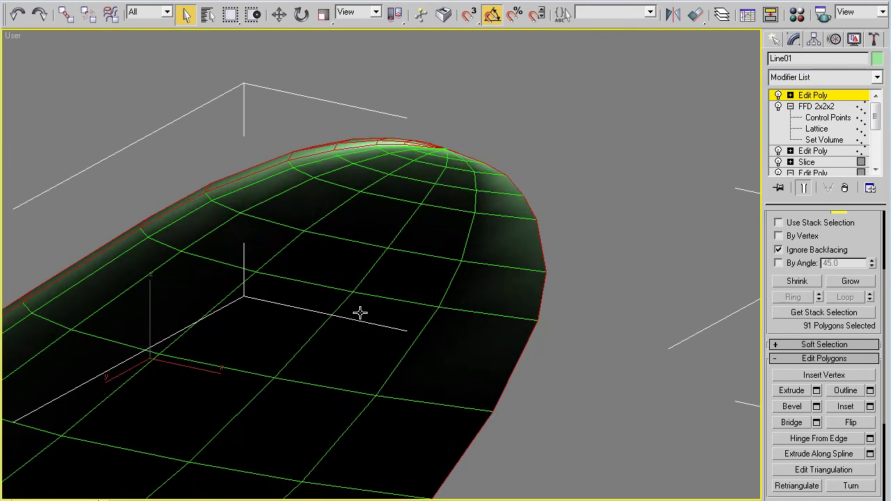
scroll(360, 313, down, 2)
alt+middle_drag(316, 361, 541, 232)
scroll(428, 309, up, 3)
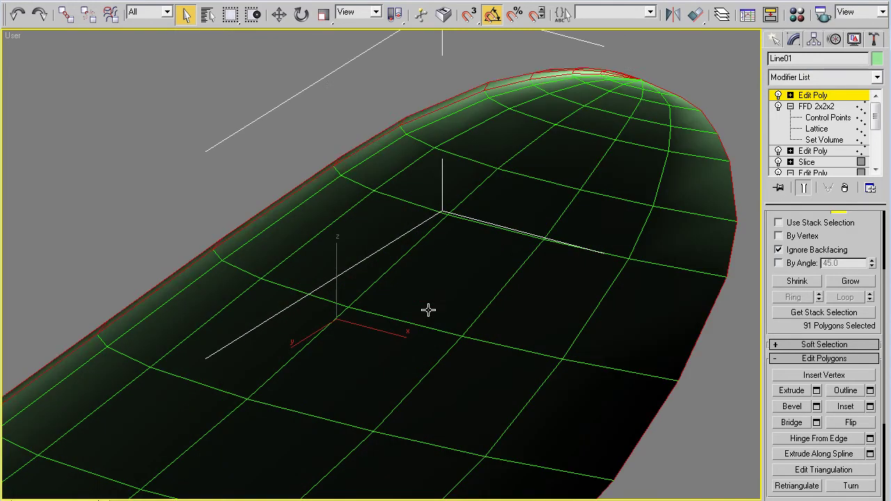
alt+middle_drag(437, 298, 421, 322)
scroll(421, 321, up, 1)
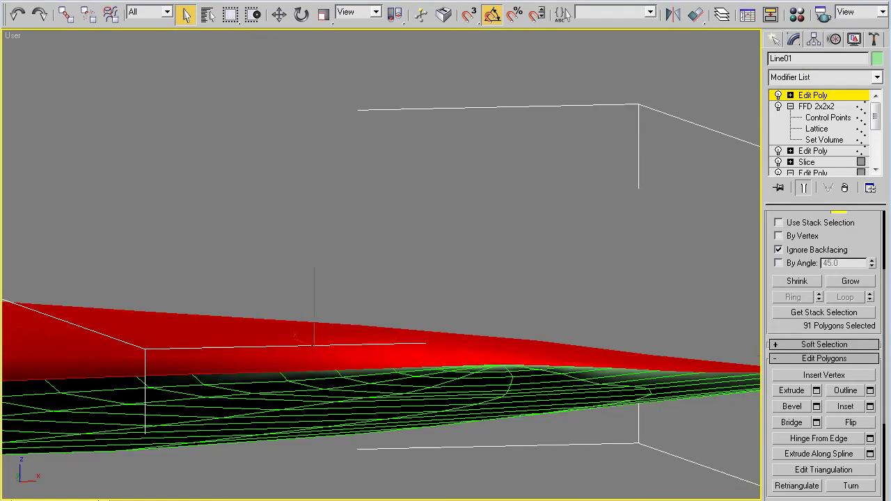
scroll(421, 321, down, 4)
alt+middle_drag(430, 381, 502, 396)
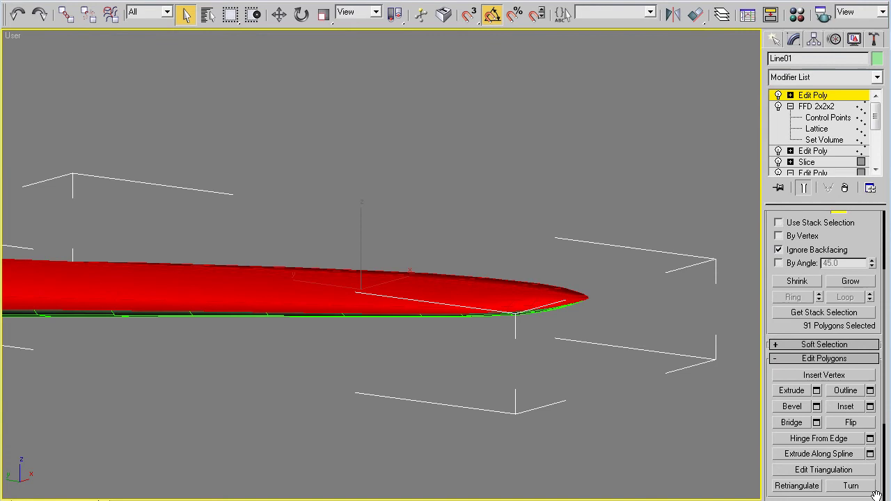
Select all polygons on the wing's underside and change their smoothing group from 1 to 2
drag(876, 495, 855, 261)
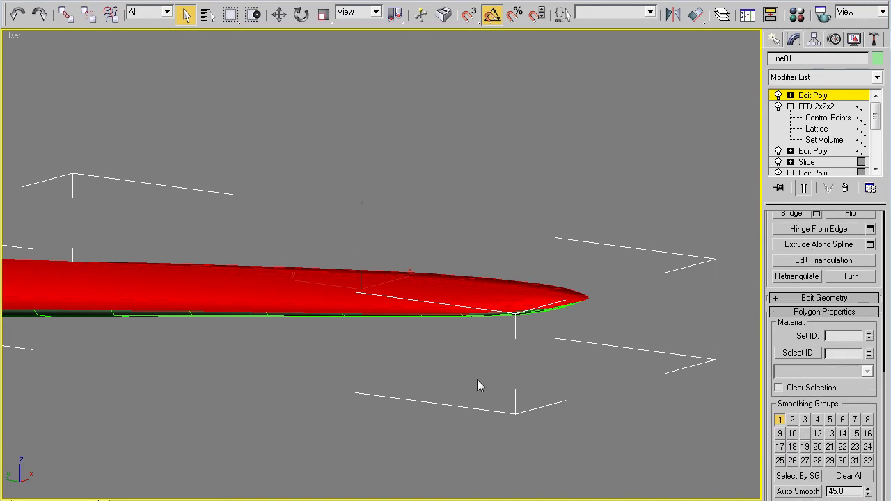
middle_drag(477, 380, 604, 290)
scroll(633, 324, down, 2)
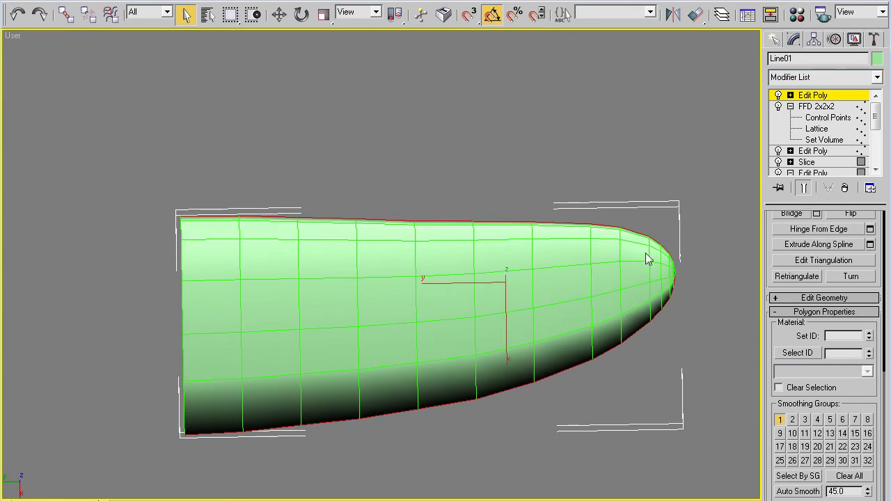
drag(301, 460, 215, 483)
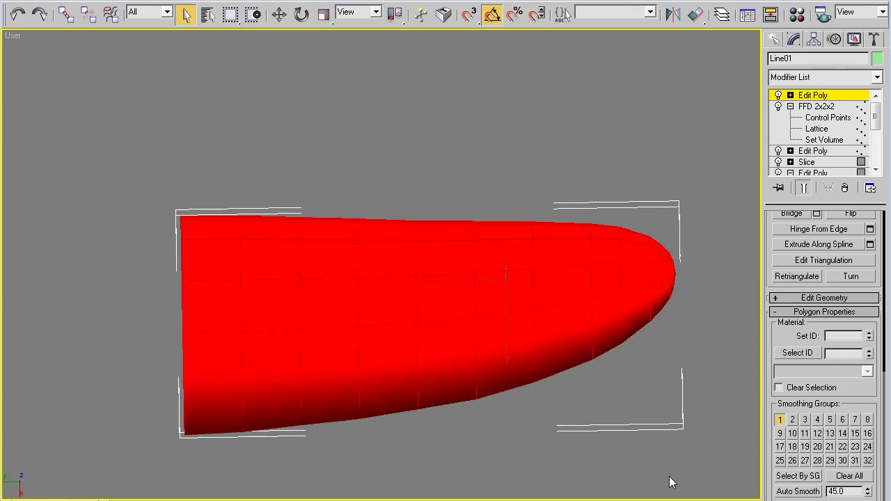
click(780, 421)
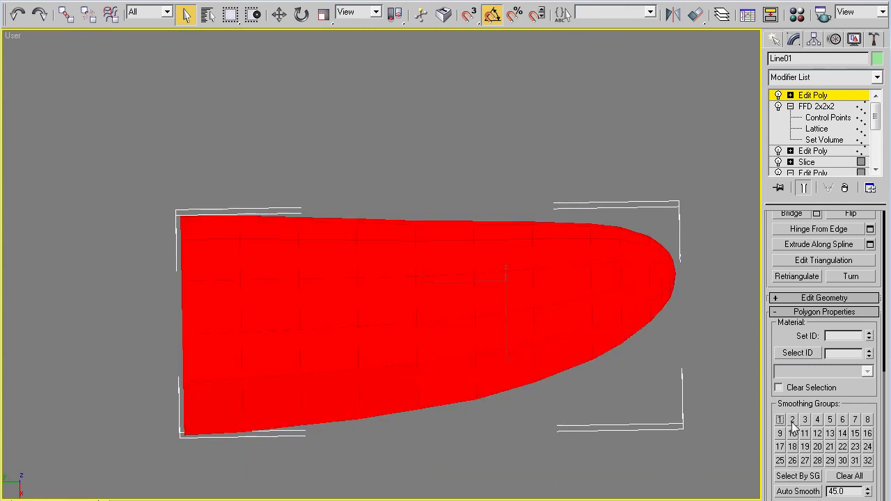
Deselect the polygons and examine the edge between the wing's upper side and underside with and without edged faces
alt+middle_drag(640, 360, 616, 394)
click(616, 394)
alt+middle_drag(563, 354, 502, 328)
key(F4)
scroll(461, 316, up, 5)
middle_drag(380, 383, 257, 318)
scroll(257, 318, up, 3)
key(F4)
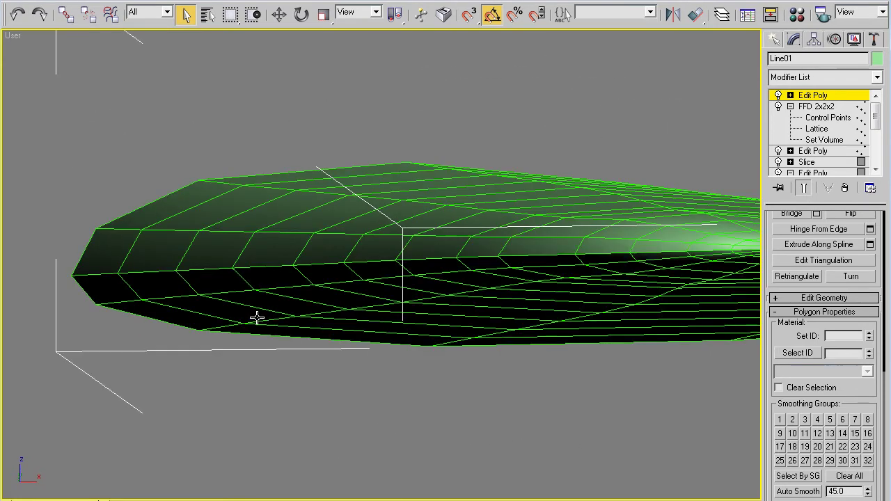
alt+middle_drag(342, 326, 317, 293)
scroll(298, 281, down, 5)
scroll(418, 377, up, 4)
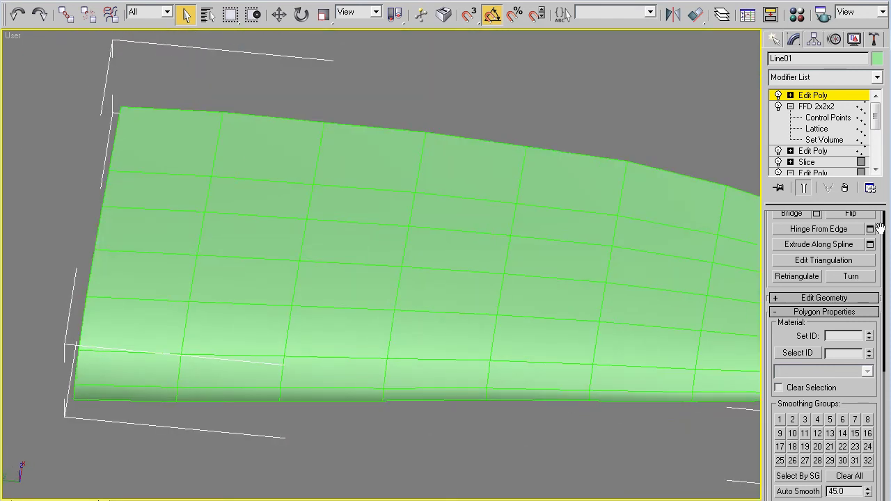
Select the narrow row of polygons along the wing's leading edge, working from the root end towards the tip
scroll(822, 292, up, 8)
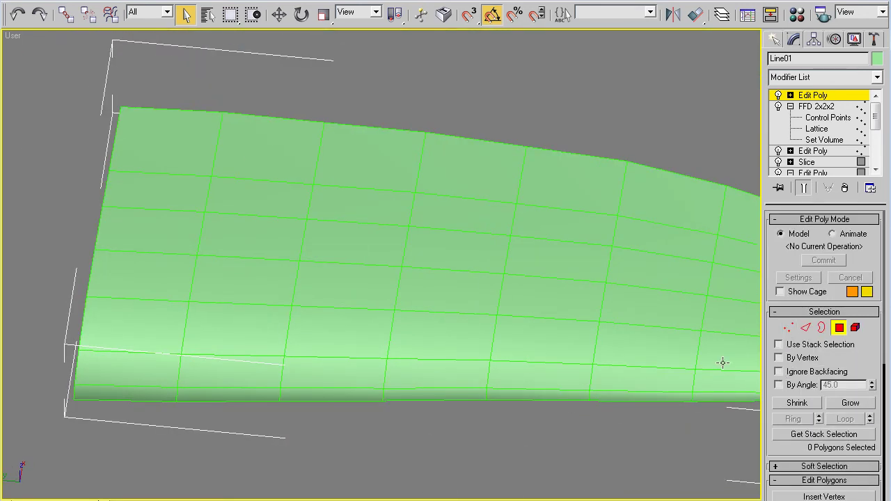
alt+middle_drag(489, 342, 468, 231)
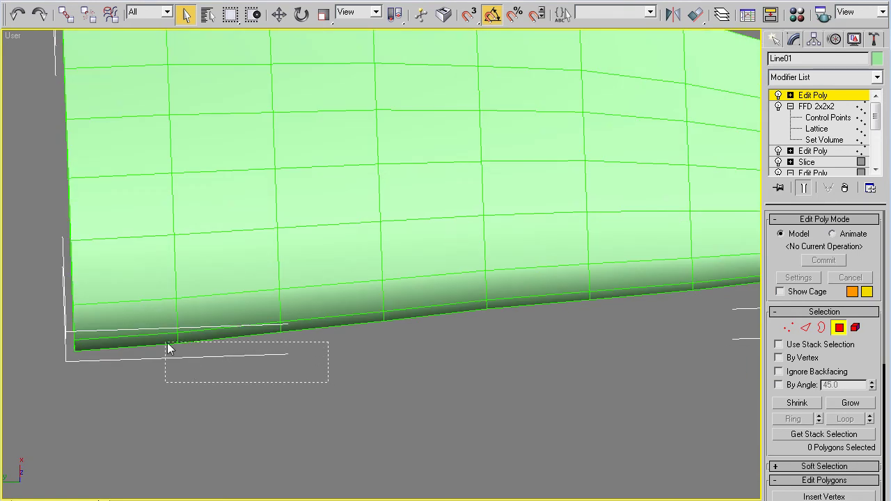
drag(167, 342, 168, 344)
ctrl+drag(368, 321, 369, 322)
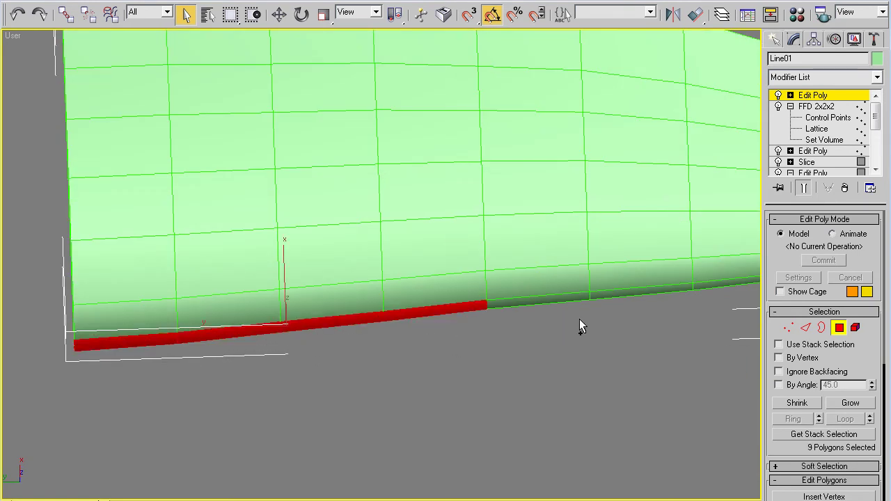
ctrl+drag(585, 293, 583, 292)
ctrl+middle_drag(642, 313, 589, 321)
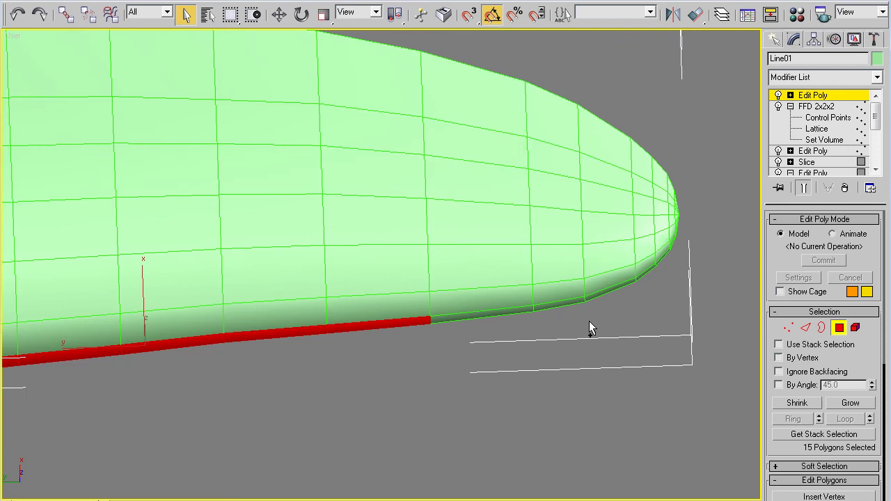
ctrl+drag(531, 313, 531, 312)
Add the remaining narrow leading-edge polygons around the wing tip to the selection
middle_drag(649, 330, 467, 329)
scroll(467, 329, up, 3)
ctrl+drag(598, 322, 537, 294)
alt+middle_drag(619, 274, 573, 385)
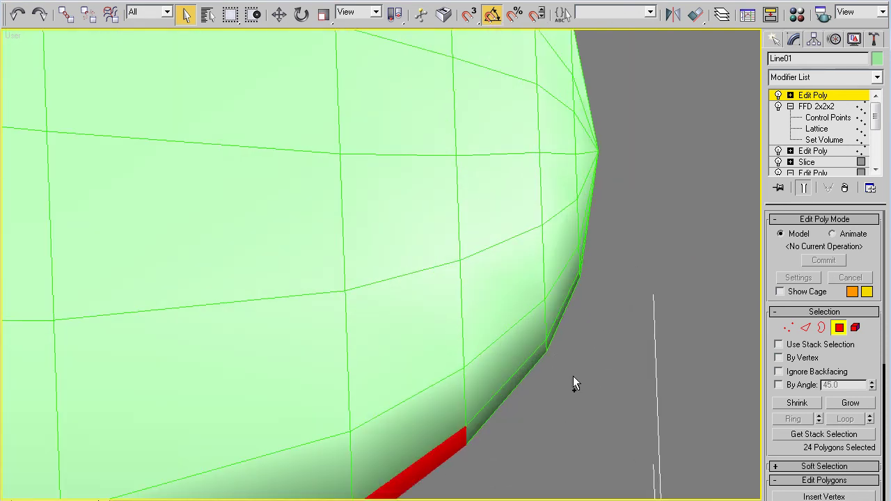
ctrl+drag(549, 351, 544, 349)
ctrl+drag(578, 274, 579, 274)
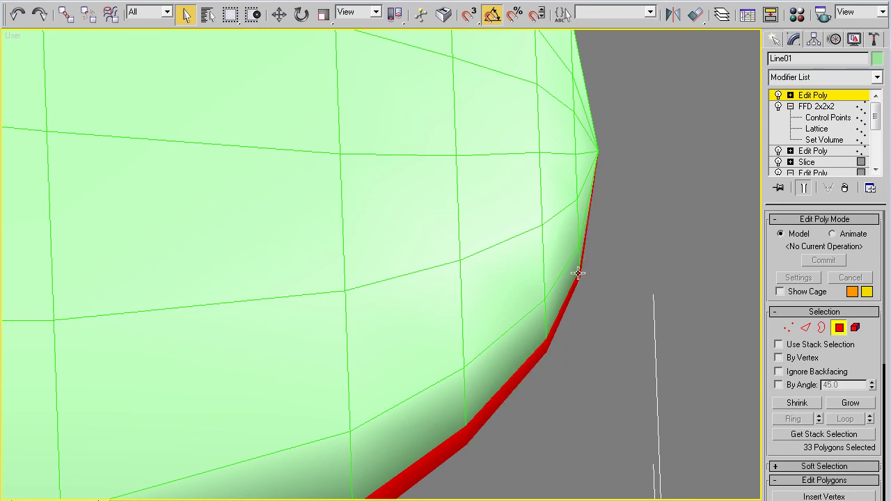
Remove the extra underside polygons near the wing tip from the selection, keeping only the narrow leading-edge row
alt+middle_drag(579, 274, 327, 322)
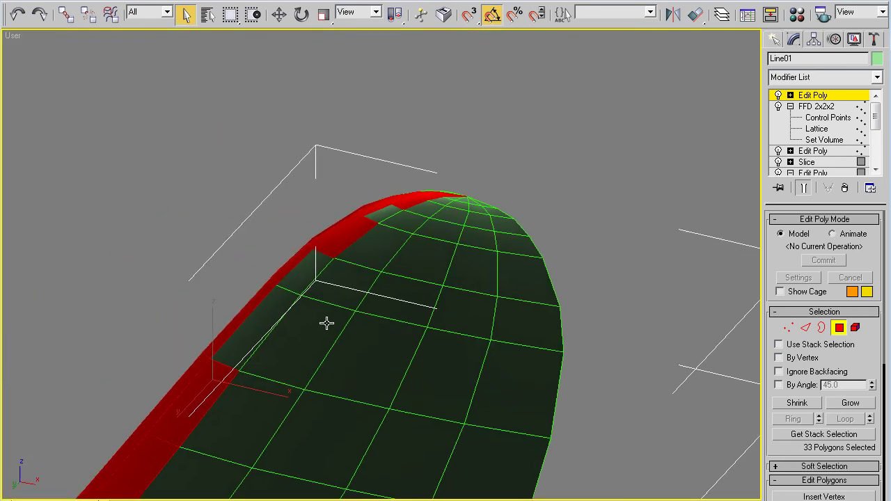
alt+click(357, 231)
alt+click(402, 210)
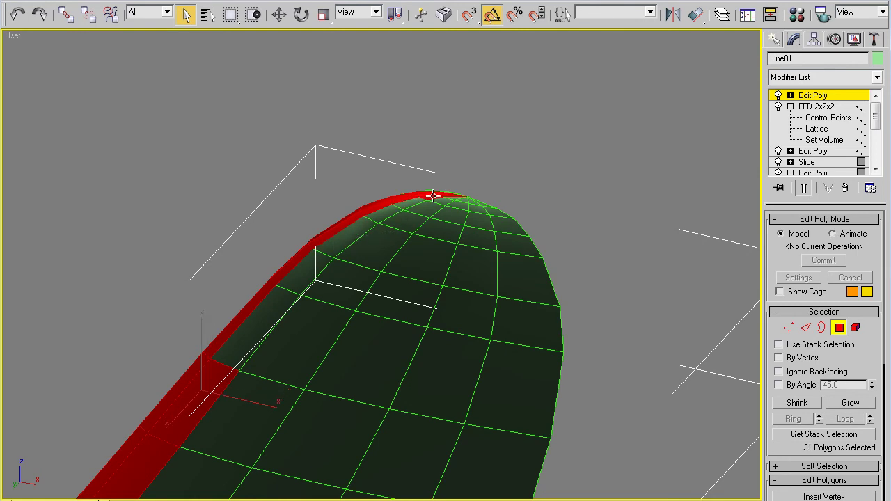
alt+click(433, 196)
scroll(441, 195, up, 6)
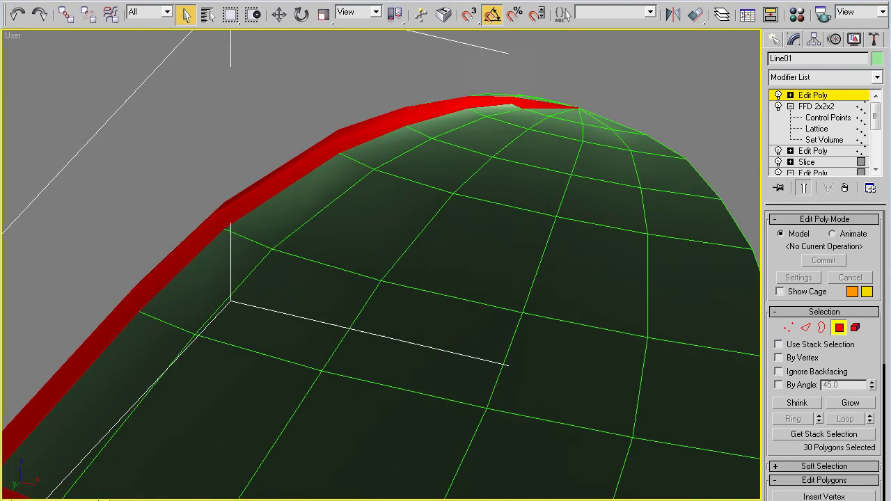
alt+click(533, 103)
scroll(523, 111, down, 5)
Deselect the remaining wide underside polygons farther along the leading edge towards the wing root
middle_drag(209, 432, 343, 215)
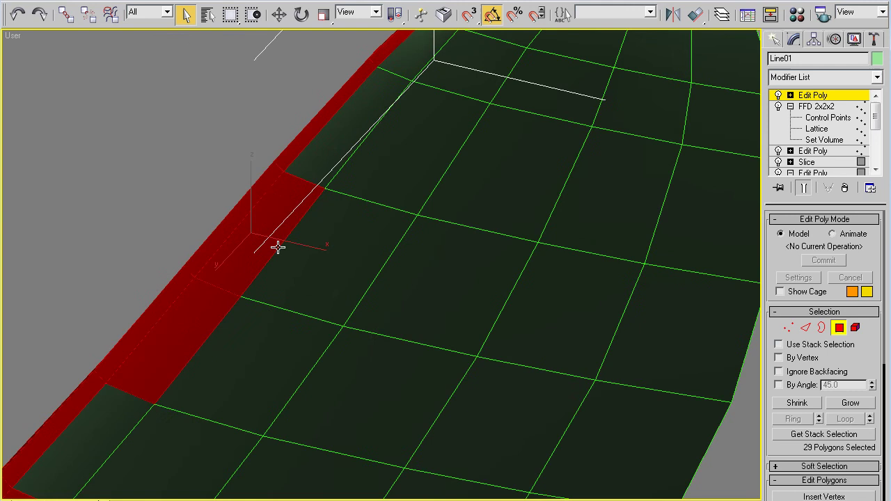
alt+click(277, 246)
alt+click(216, 300)
scroll(222, 321, down, 7)
Assign smoothing group 3 to the selected leading-edge polygons in addition to their existing groups
middle_drag(229, 351, 367, 266)
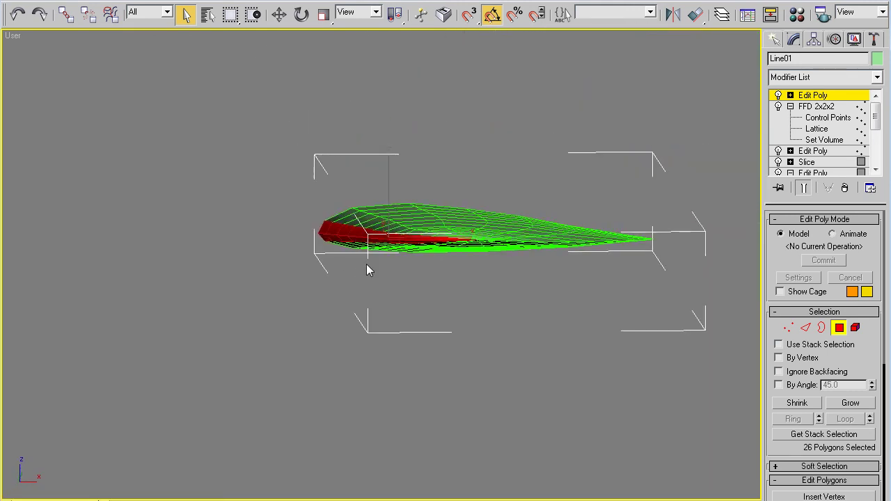
scroll(367, 271, up, 8)
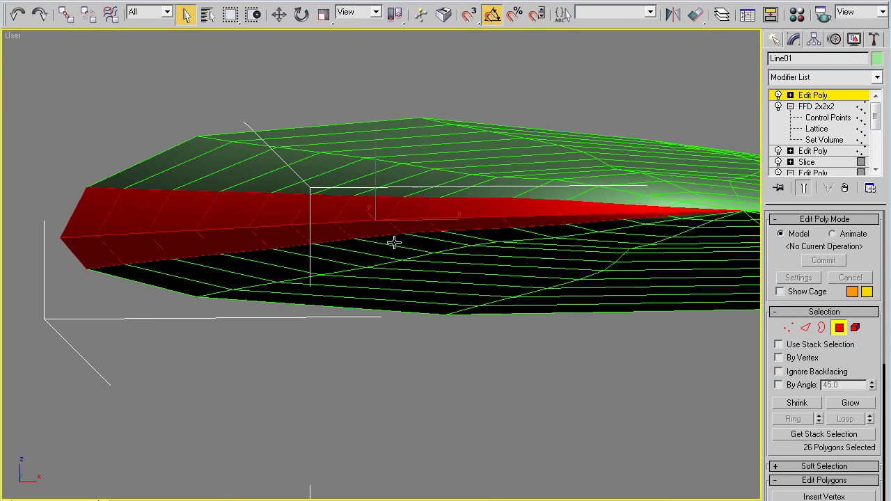
drag(787, 456, 789, 345)
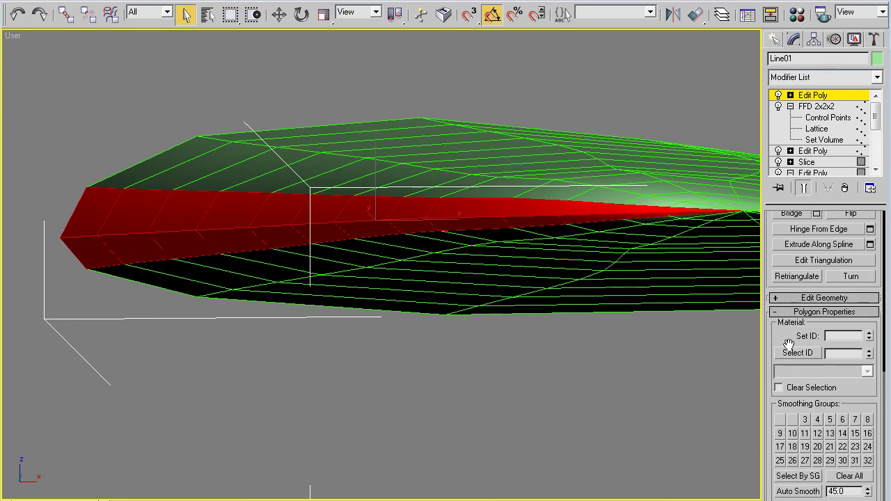
click(805, 420)
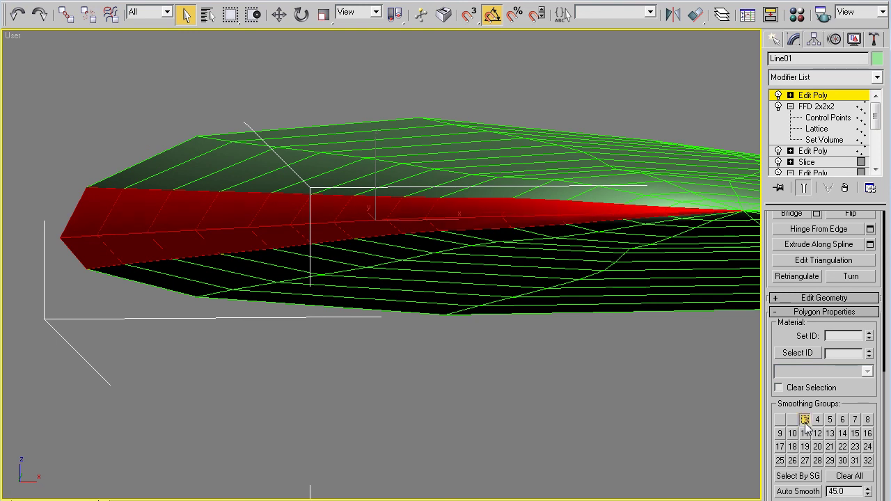
Clear the leading-edge selection, turn off edged faces and examine the shading along the wing's leading edge
click(584, 291)
scroll(588, 296, down, 2)
key(F4)
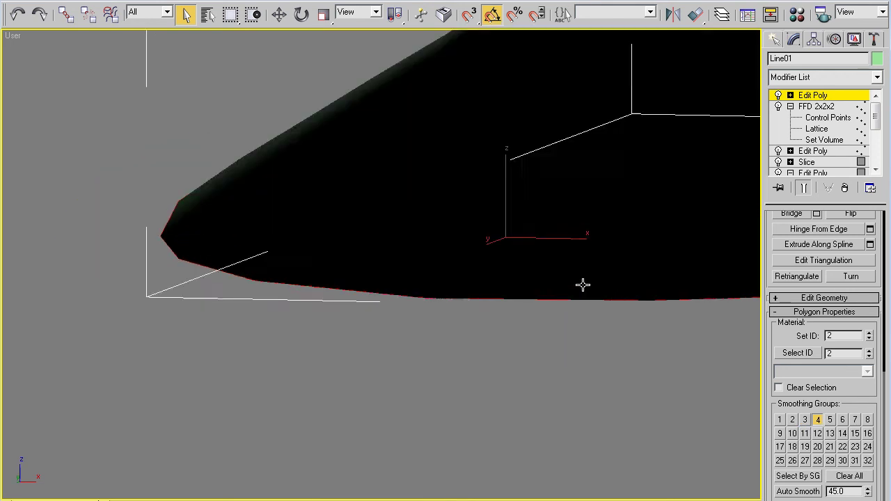
scroll(583, 256, down, 5)
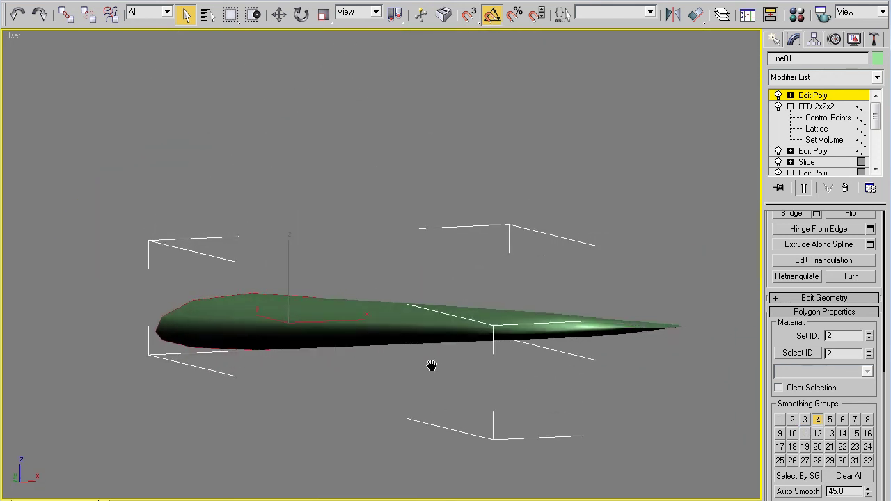